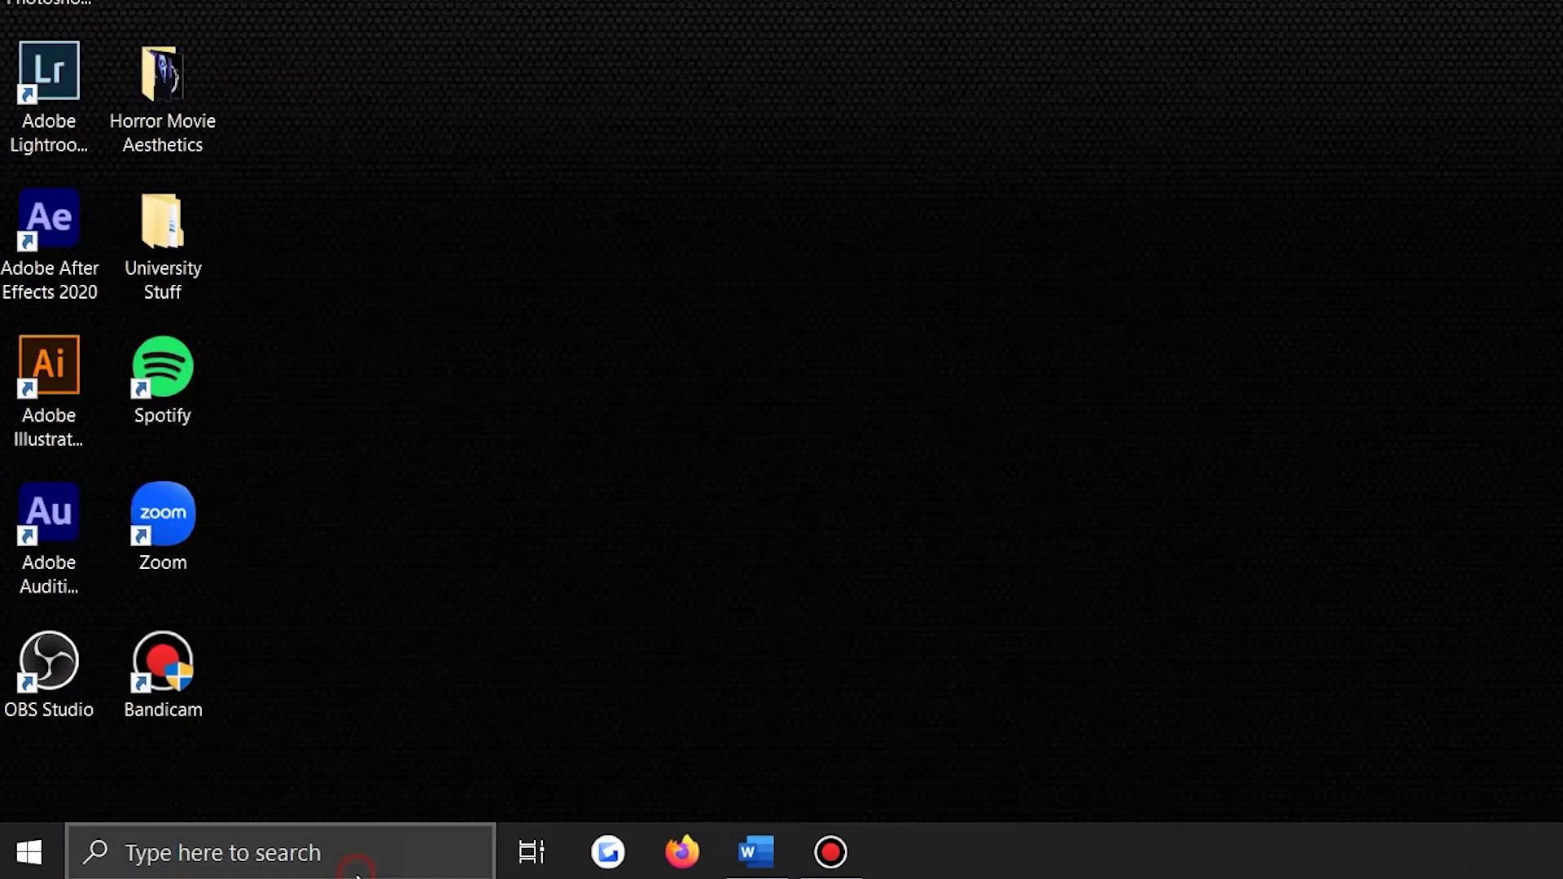
Stop the Windows Update service in Services, launched as administrator
click(195, 859)
text(servi)
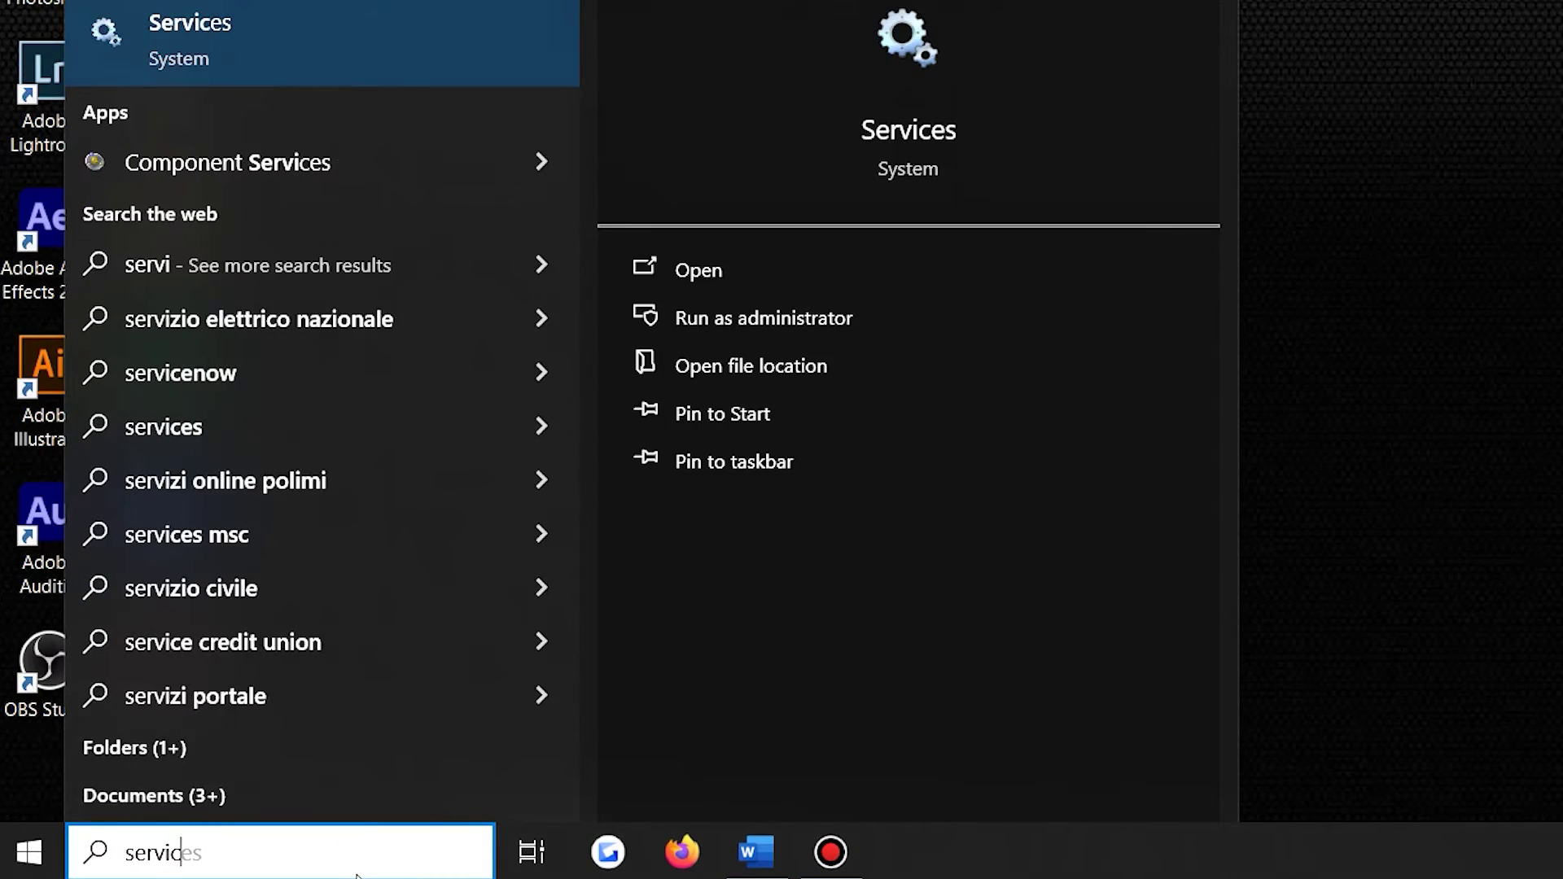
text(ces)
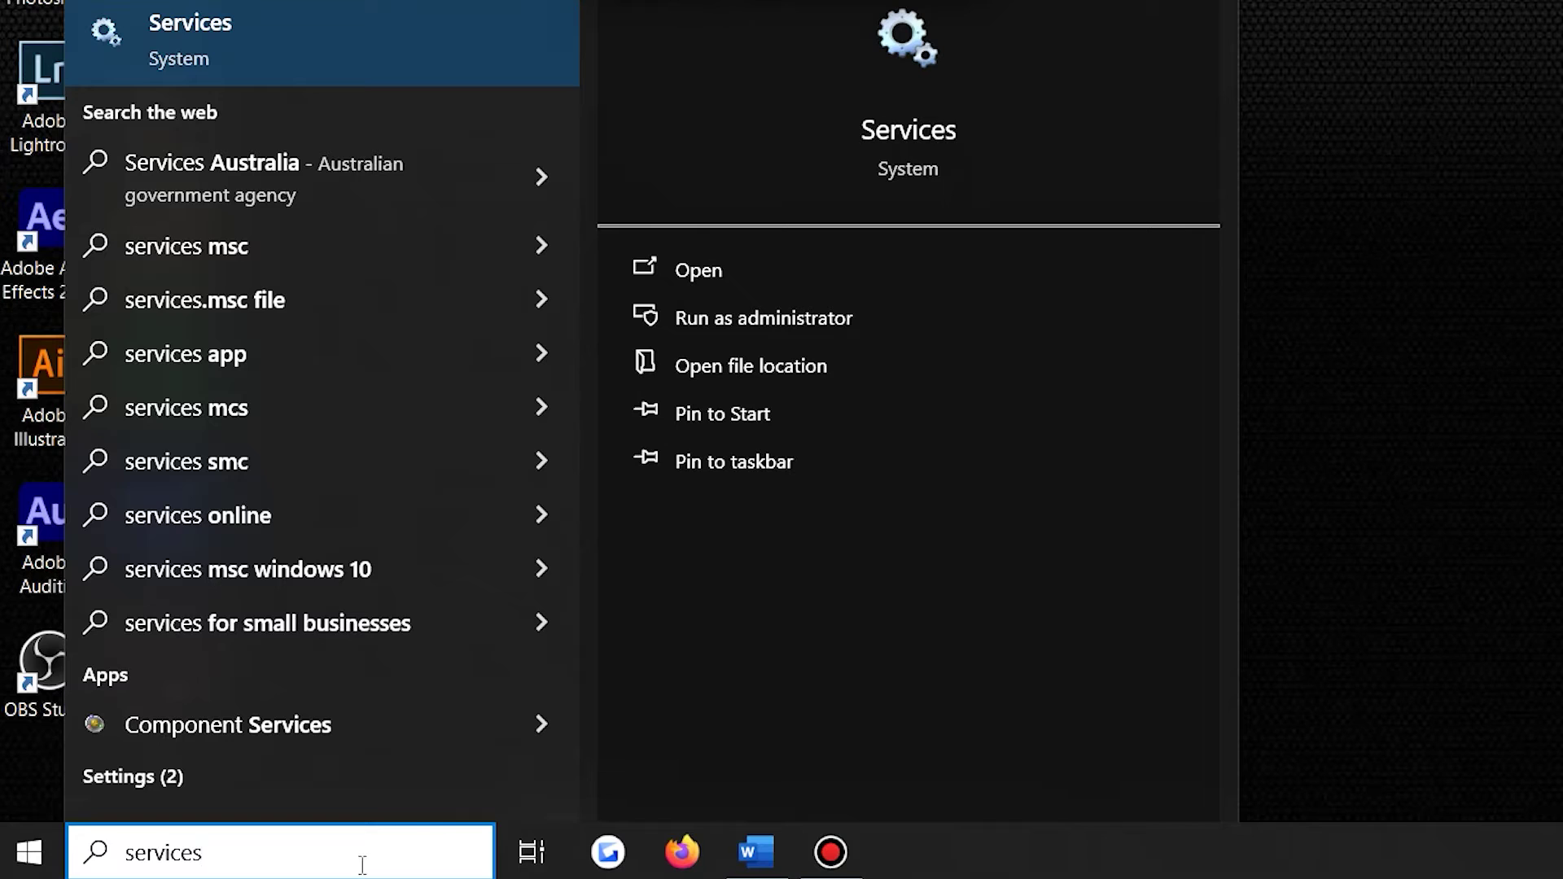
click(792, 321)
scroll(720, 308, down, 10)
scroll(720, 308, down, 10)
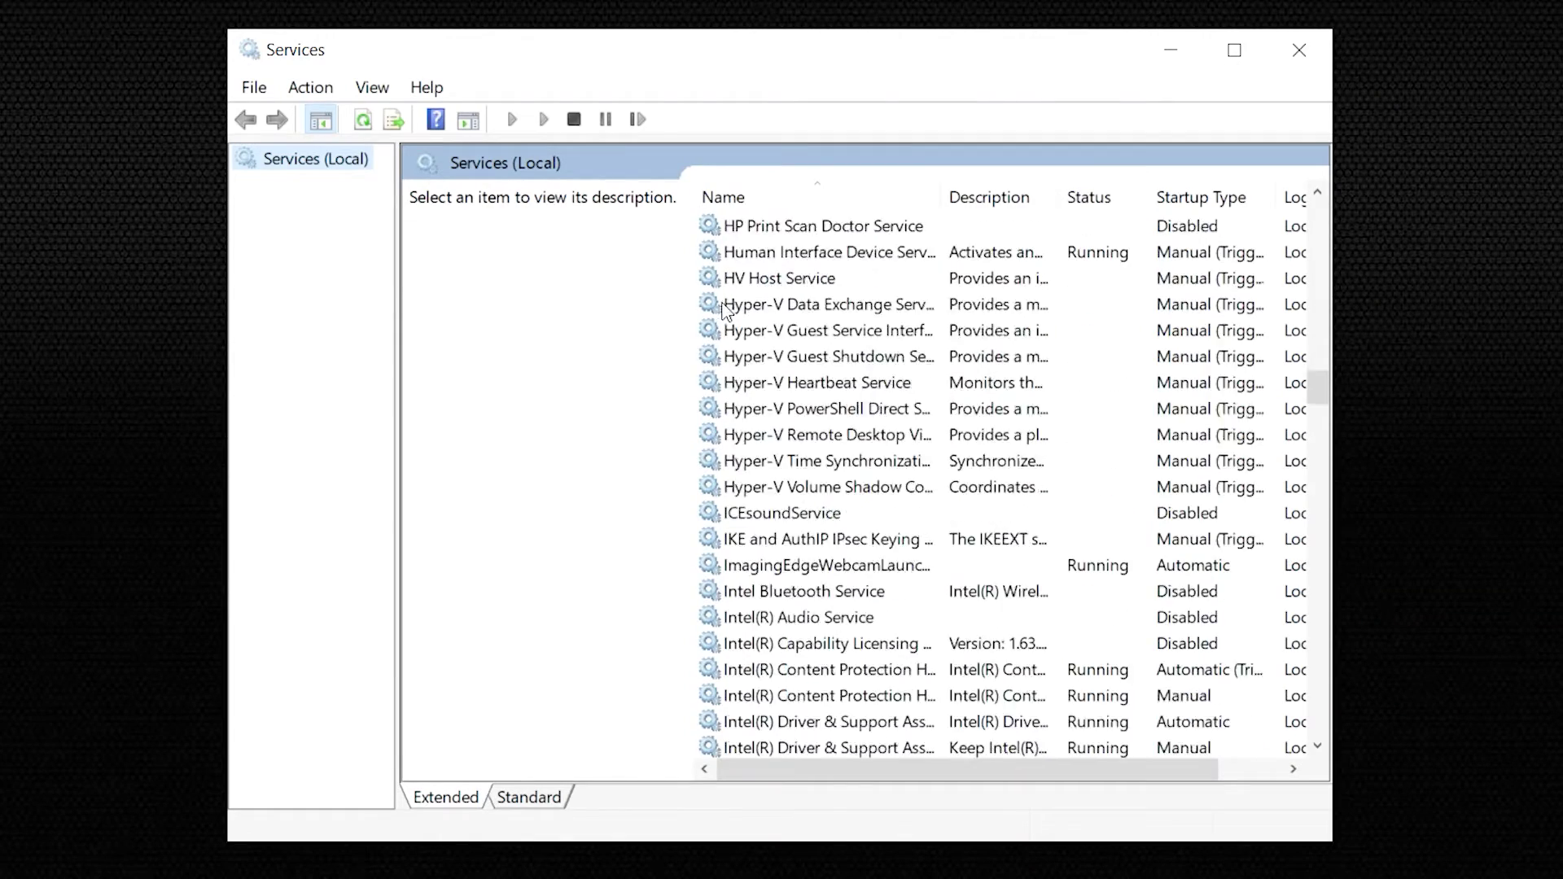
scroll(725, 309, down, 12)
scroll(726, 310, down, 12)
scroll(726, 309, down, 12)
scroll(725, 309, down, 10)
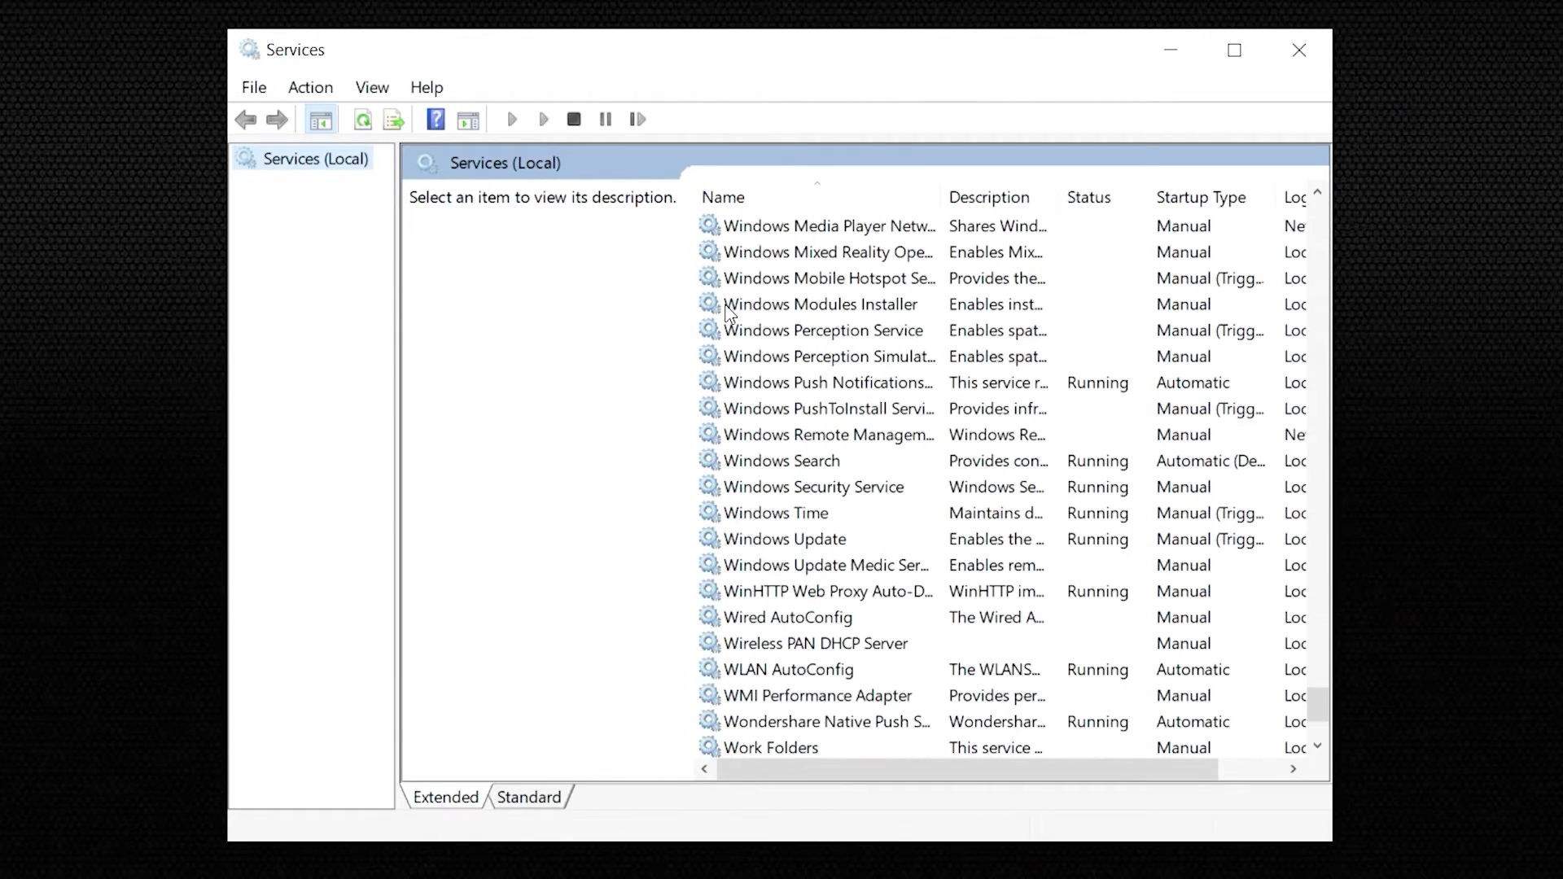
click(786, 538)
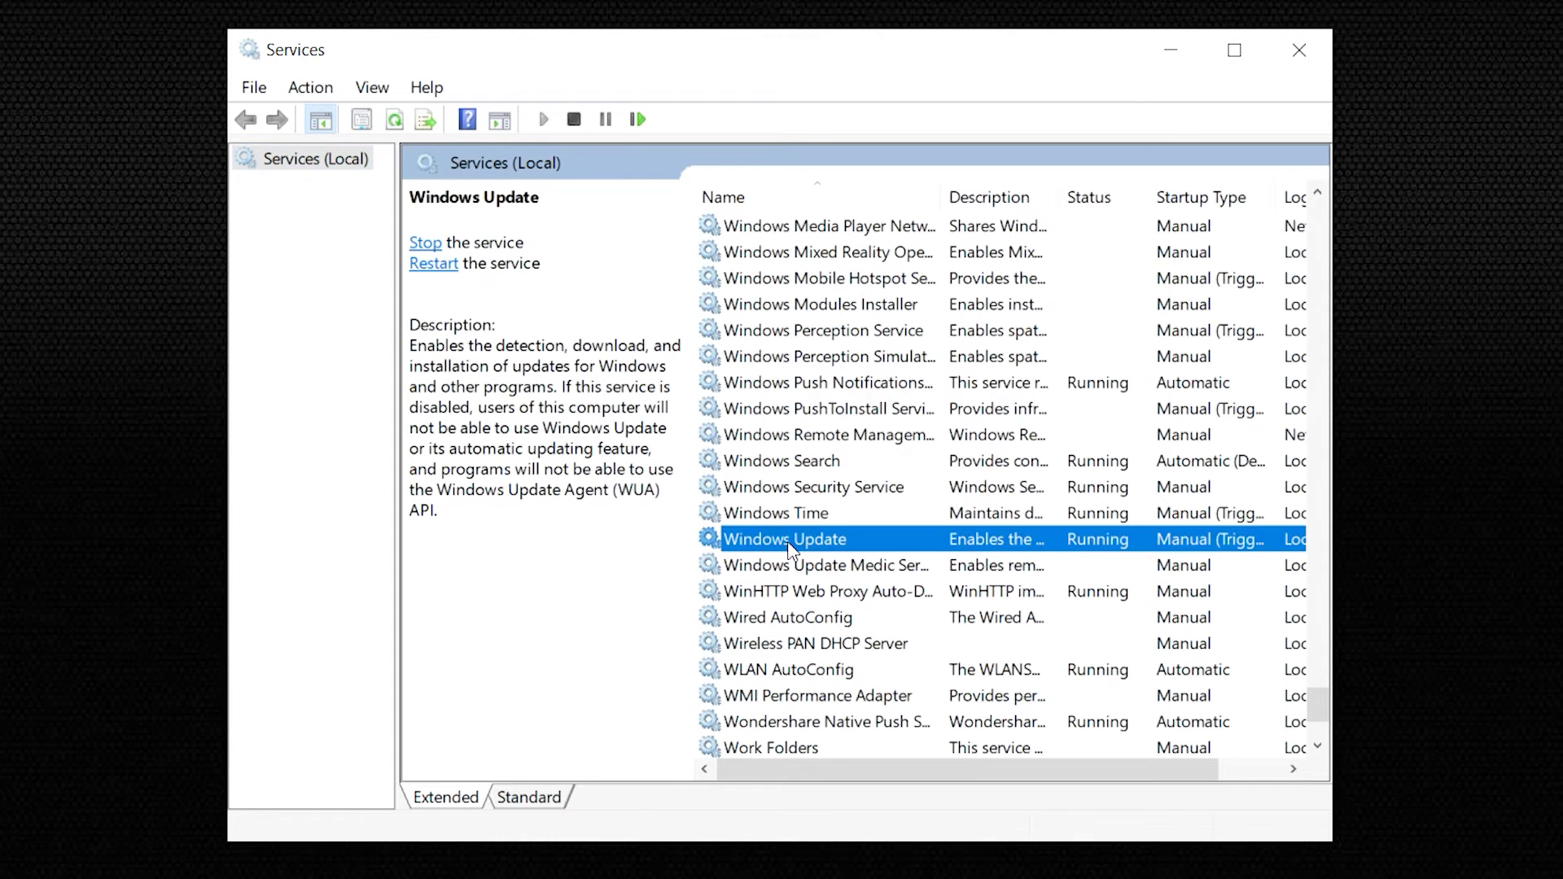
right_click(789, 546)
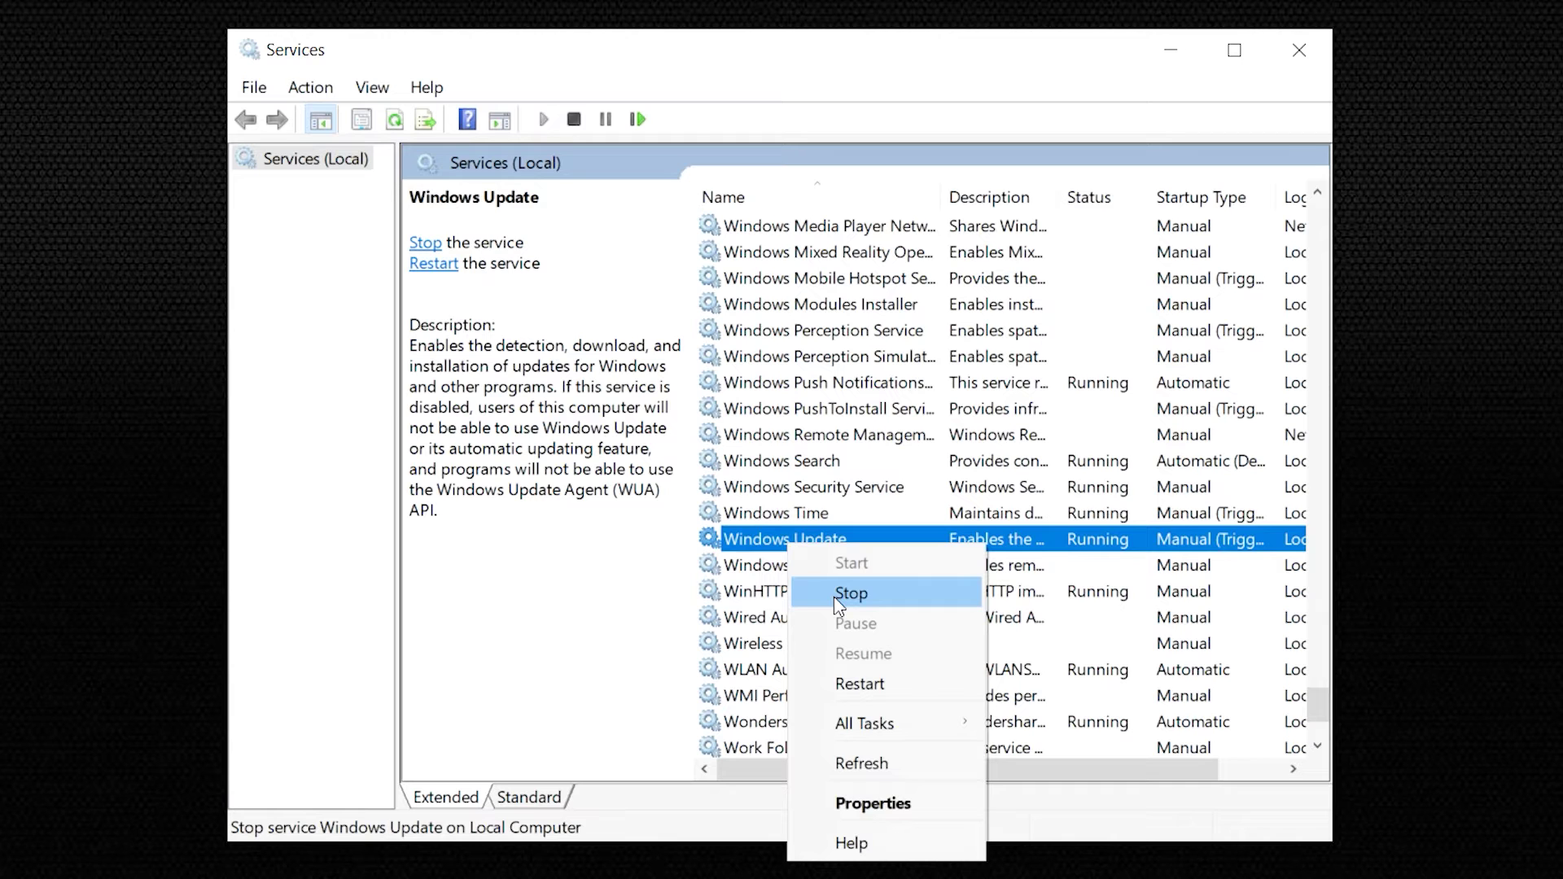
click(839, 599)
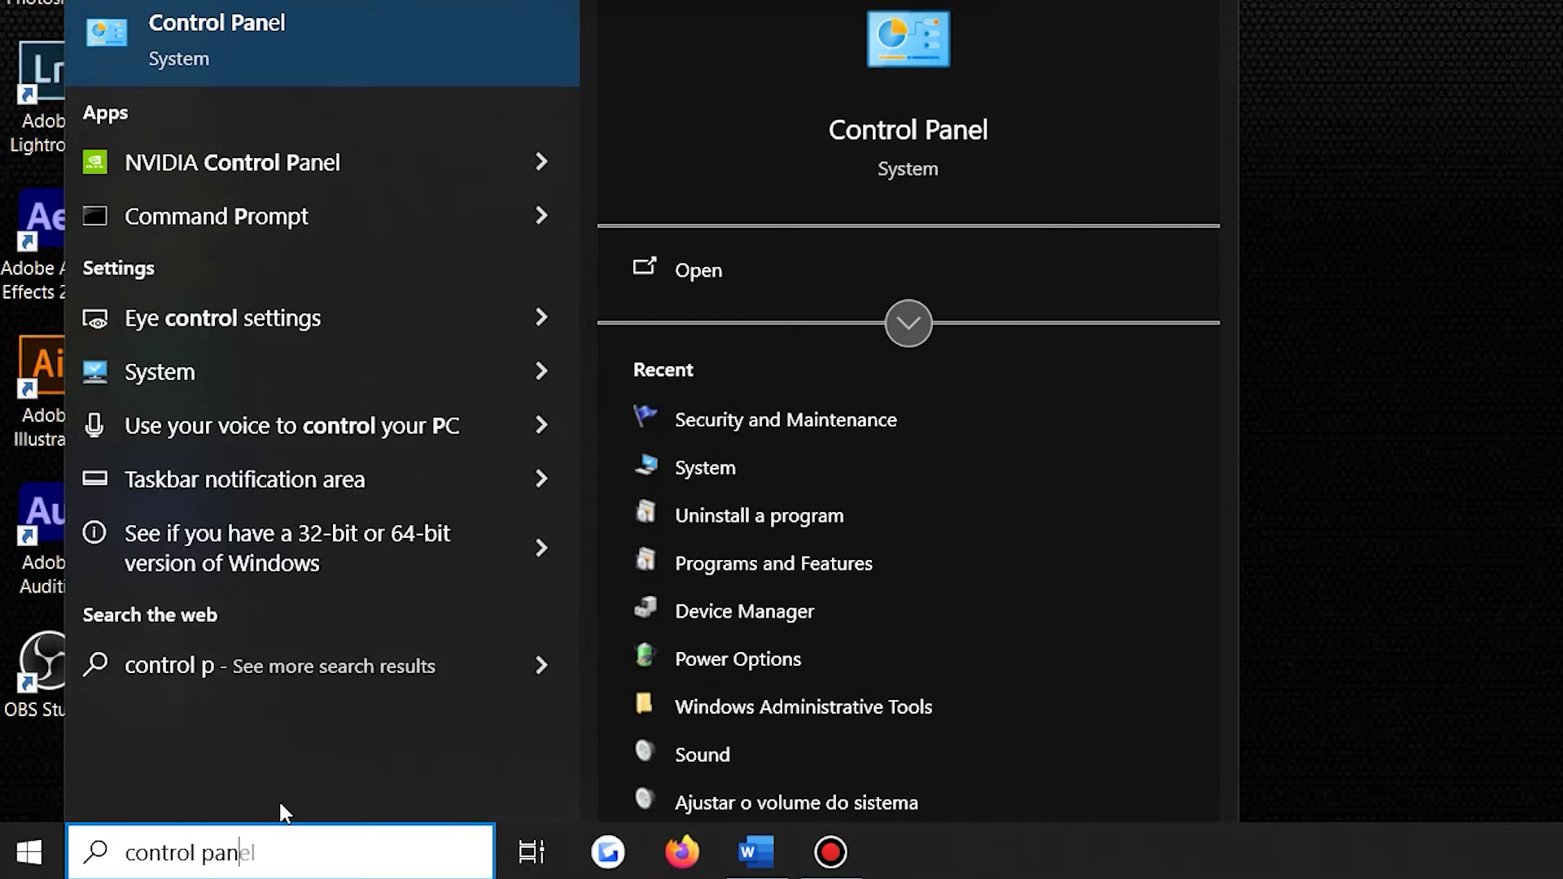
Stop the running Automatic Maintenance under System and Security > Security and Maintenance
click(278, 40)
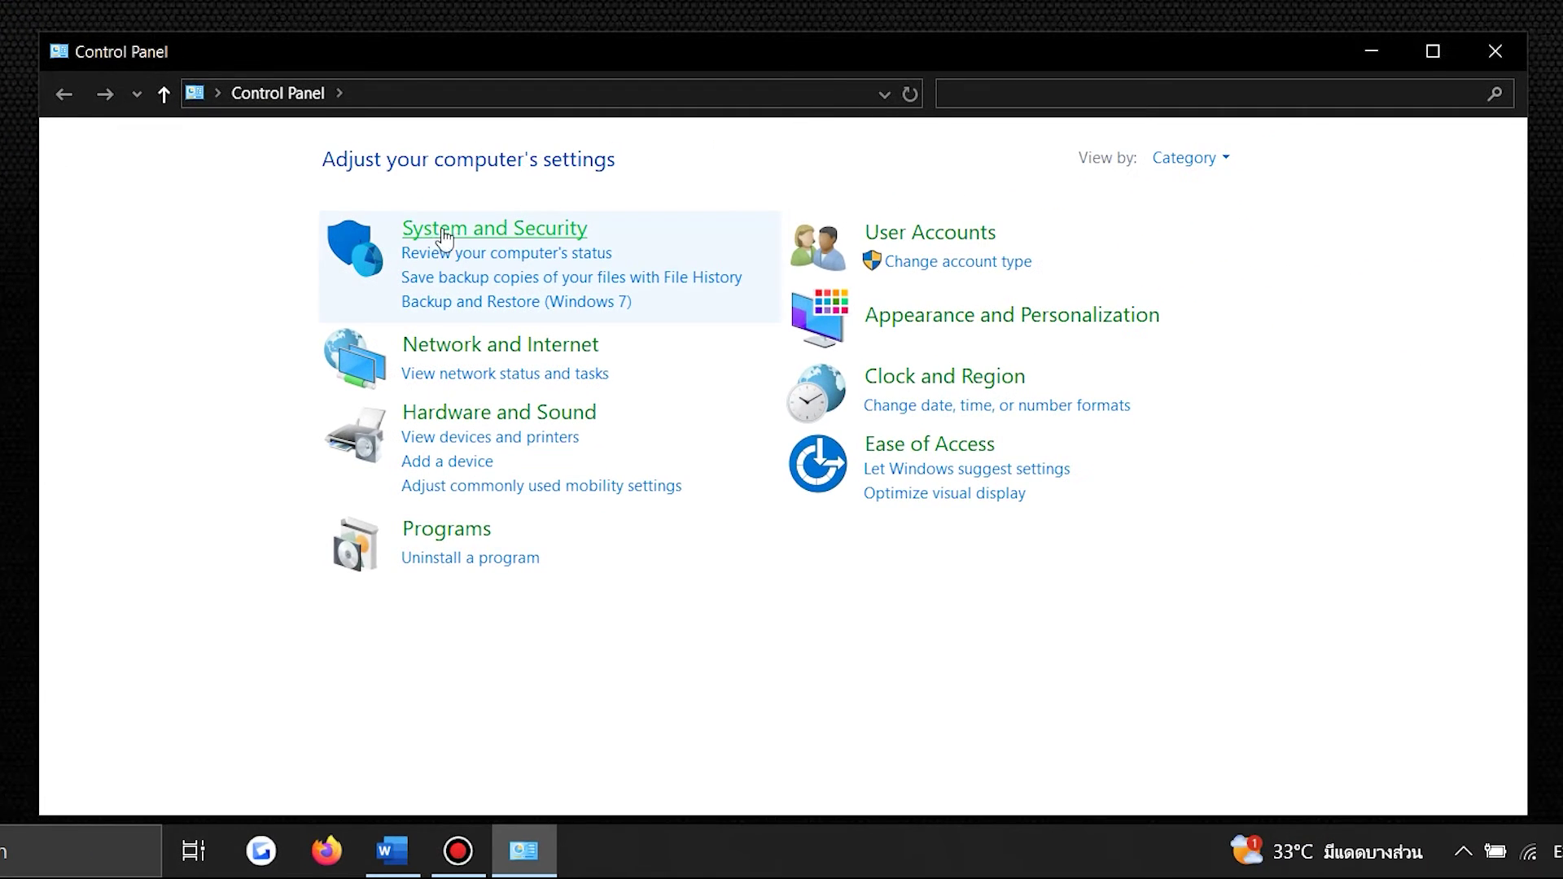
click(456, 234)
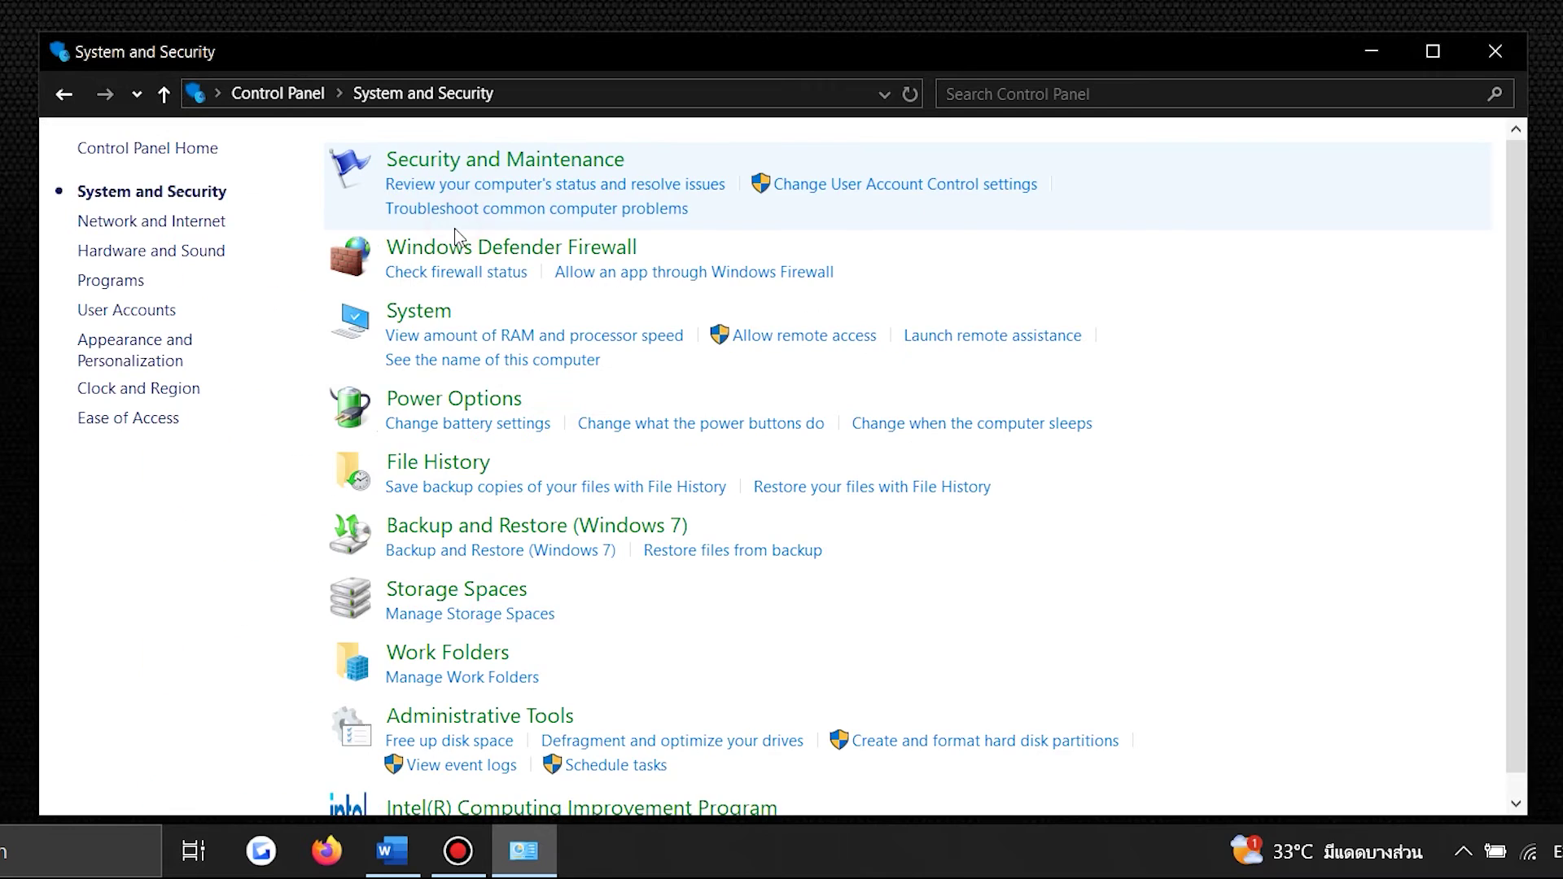
click(478, 171)
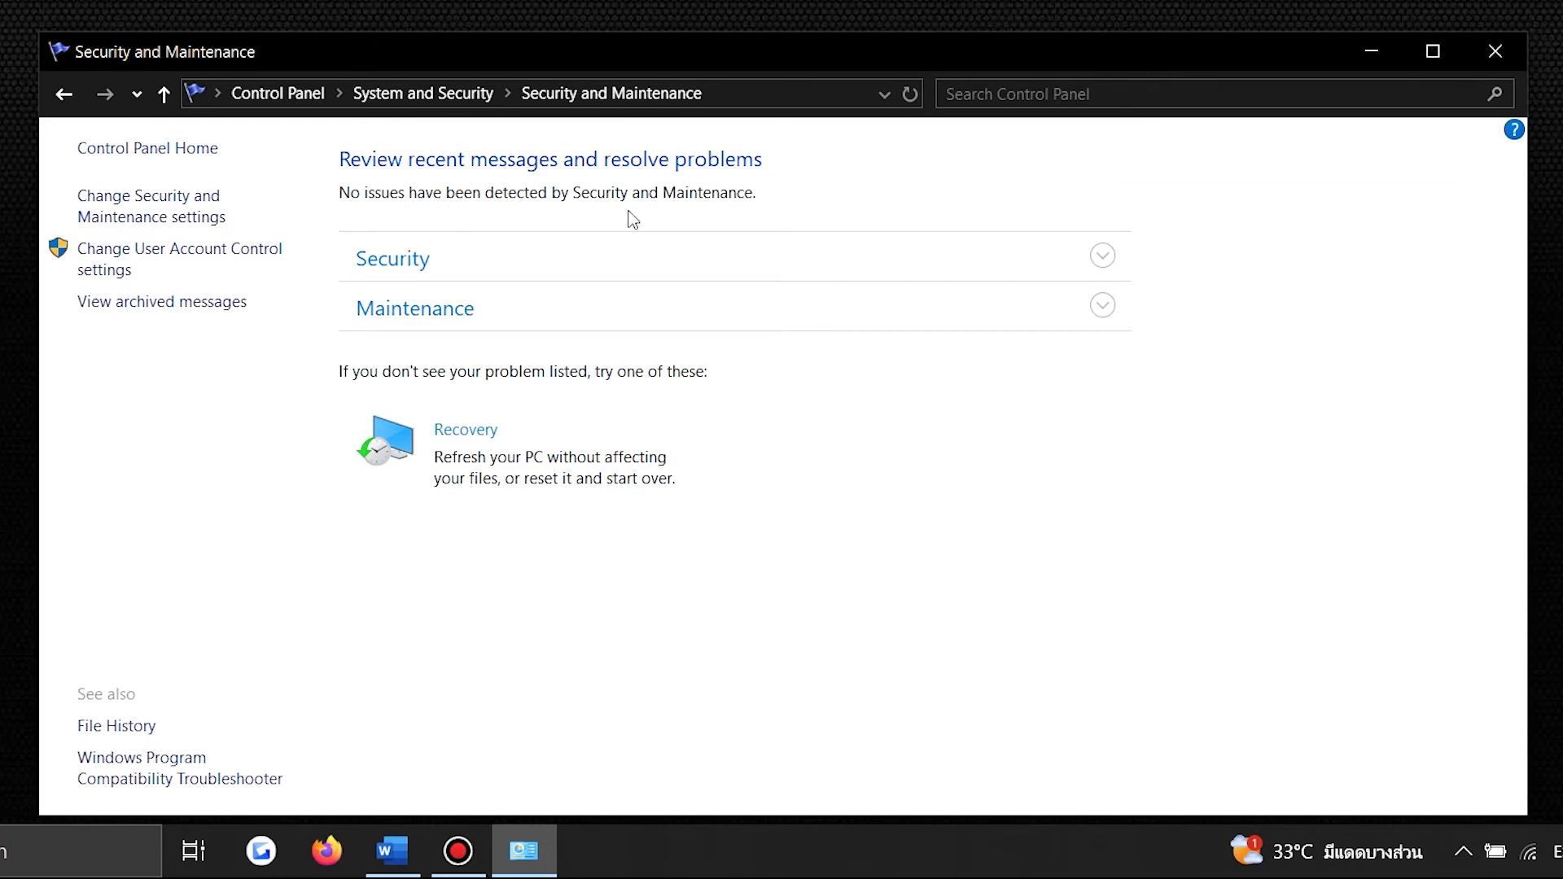
click(1107, 307)
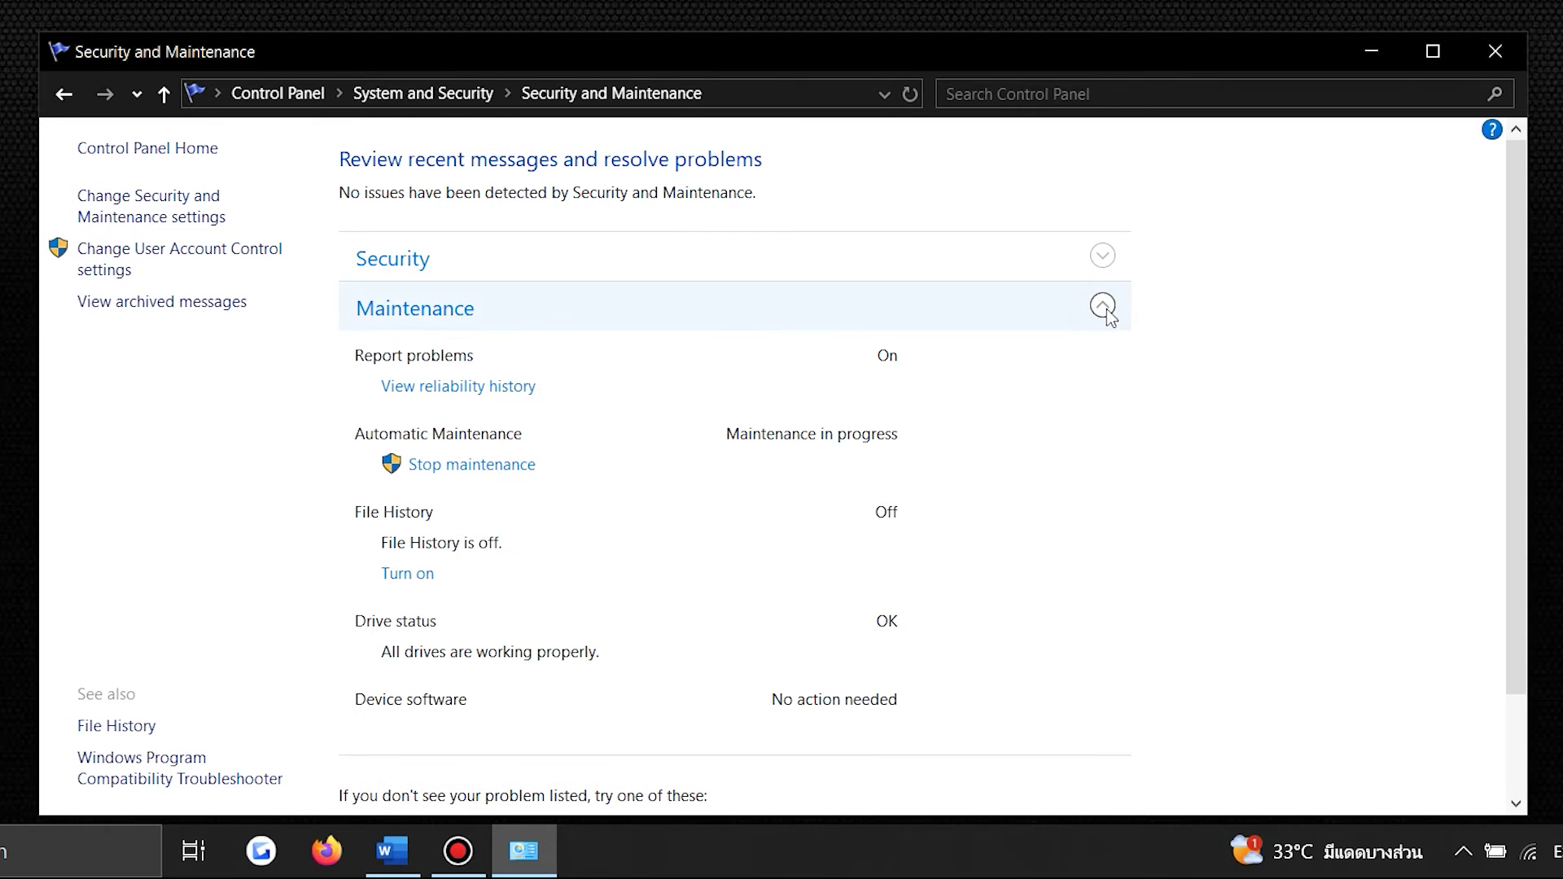
click(505, 467)
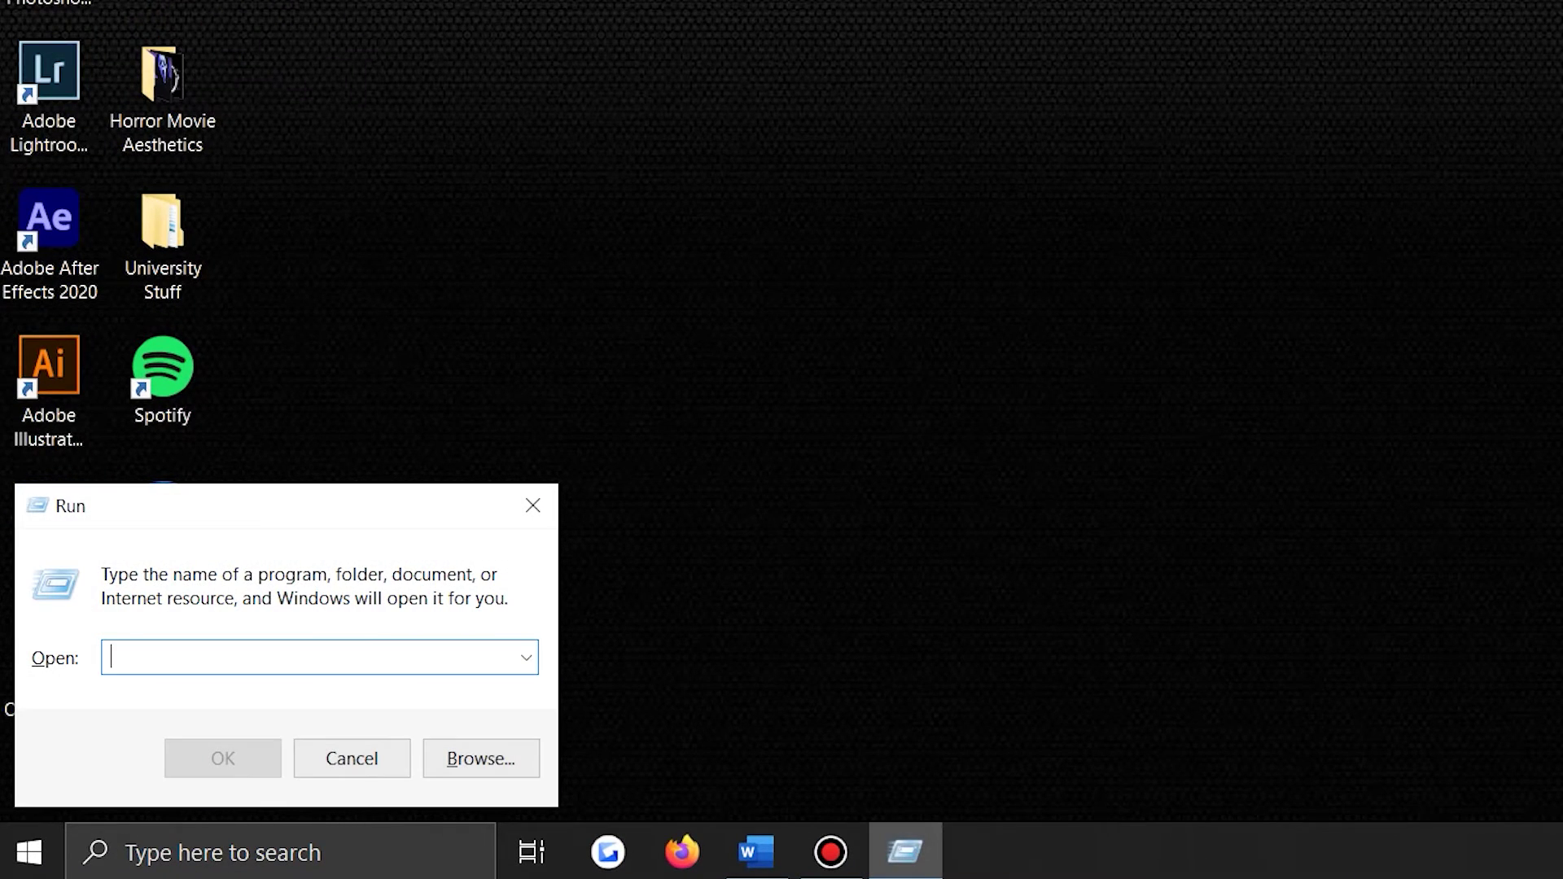
text(g)
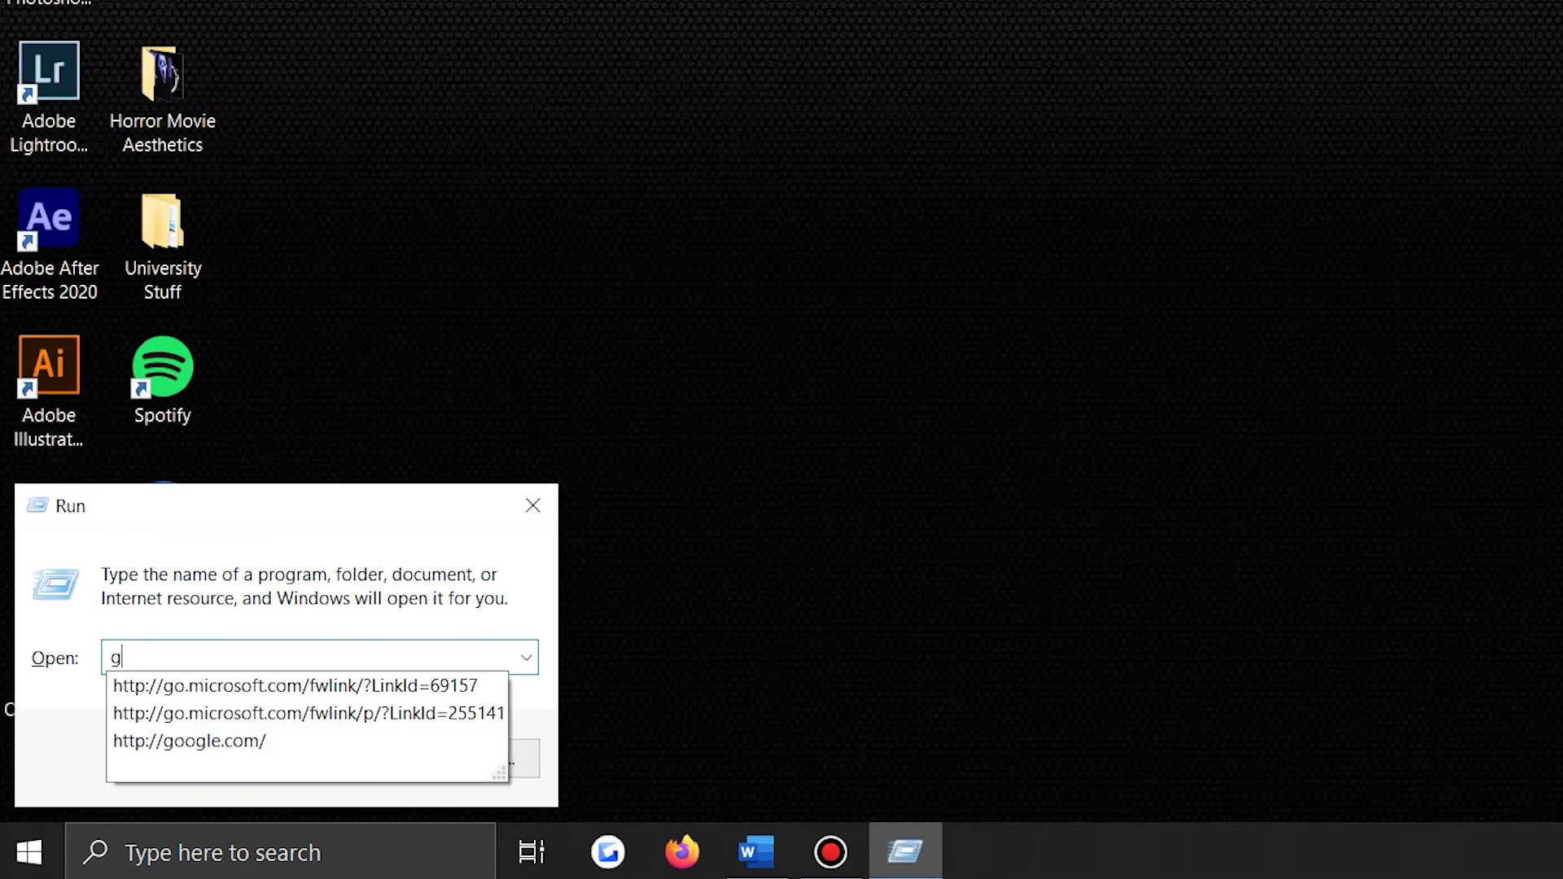
text(pedit.msc)
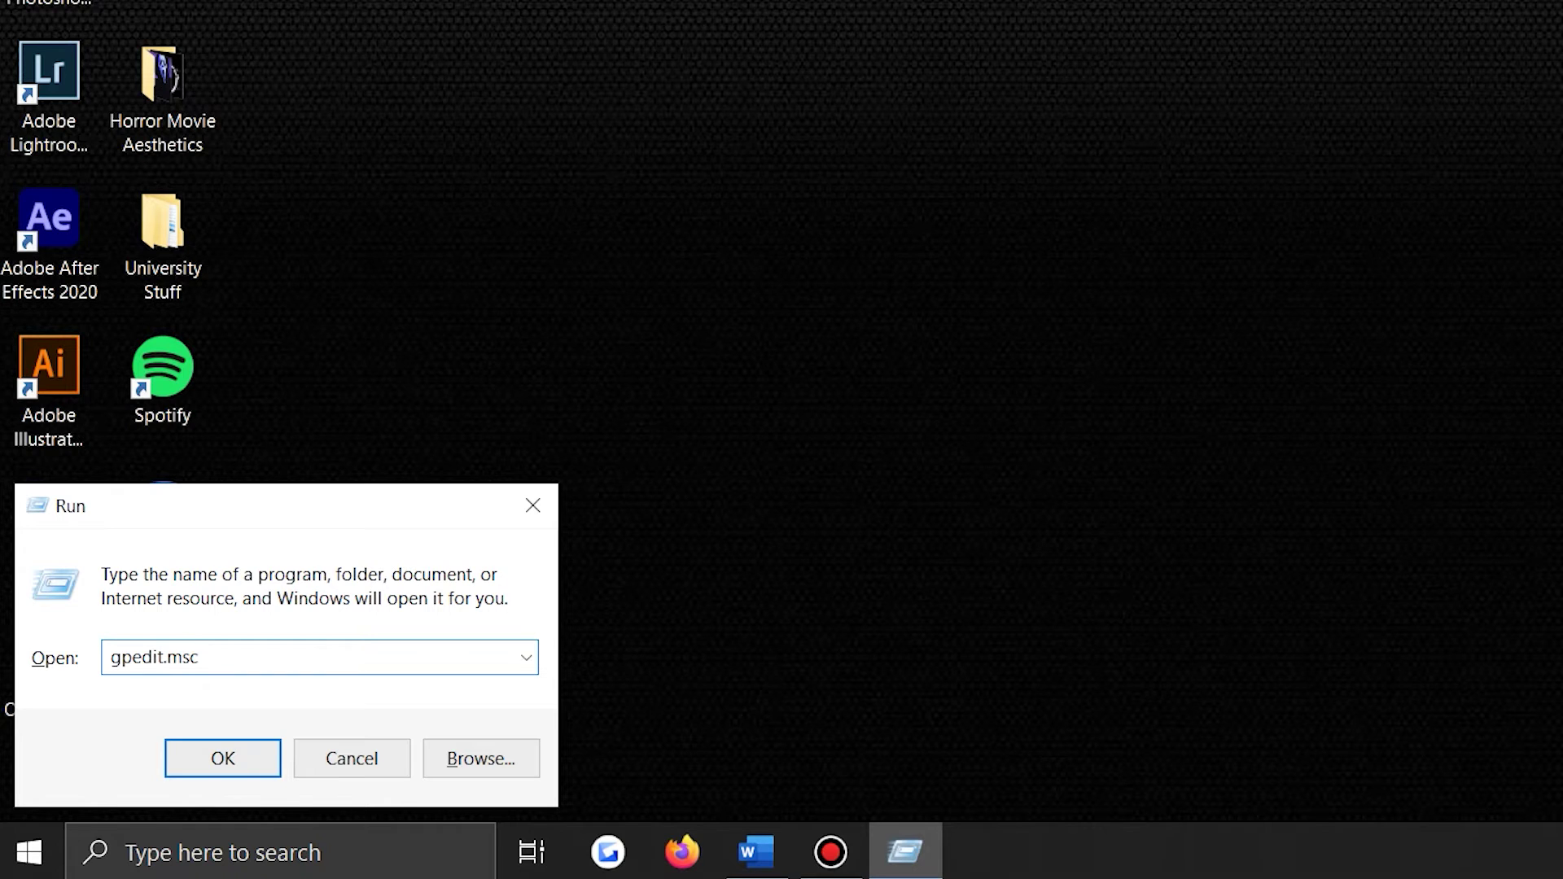
Run gpedit.msc and open Windows Components > Windows Update > Configure Automatic Updates
key(Return)
click(921, 252)
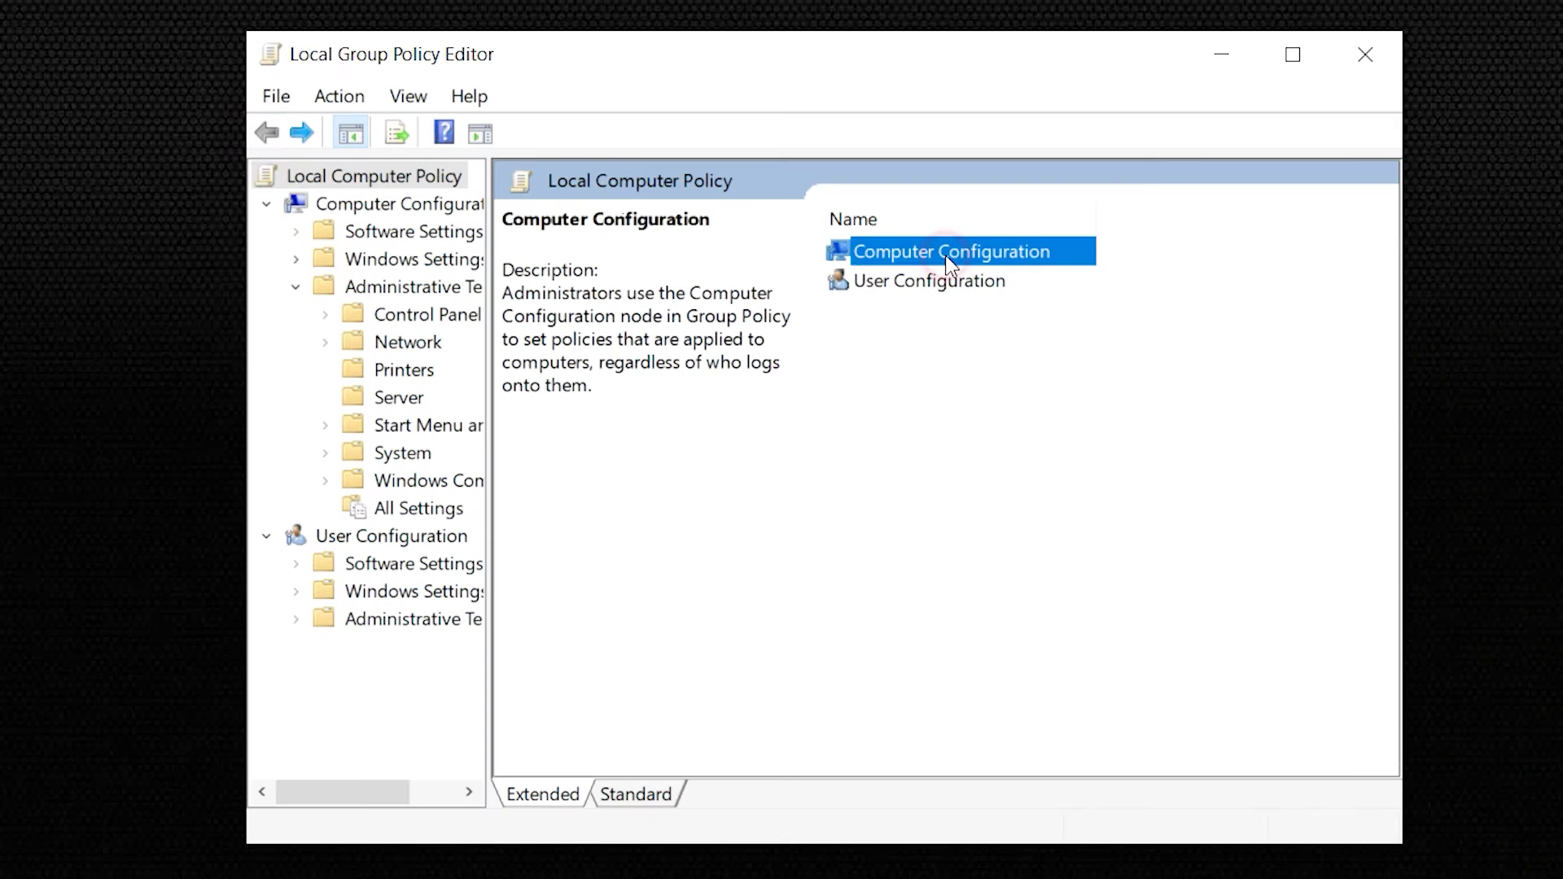
double_click(951, 252)
double_click(942, 312)
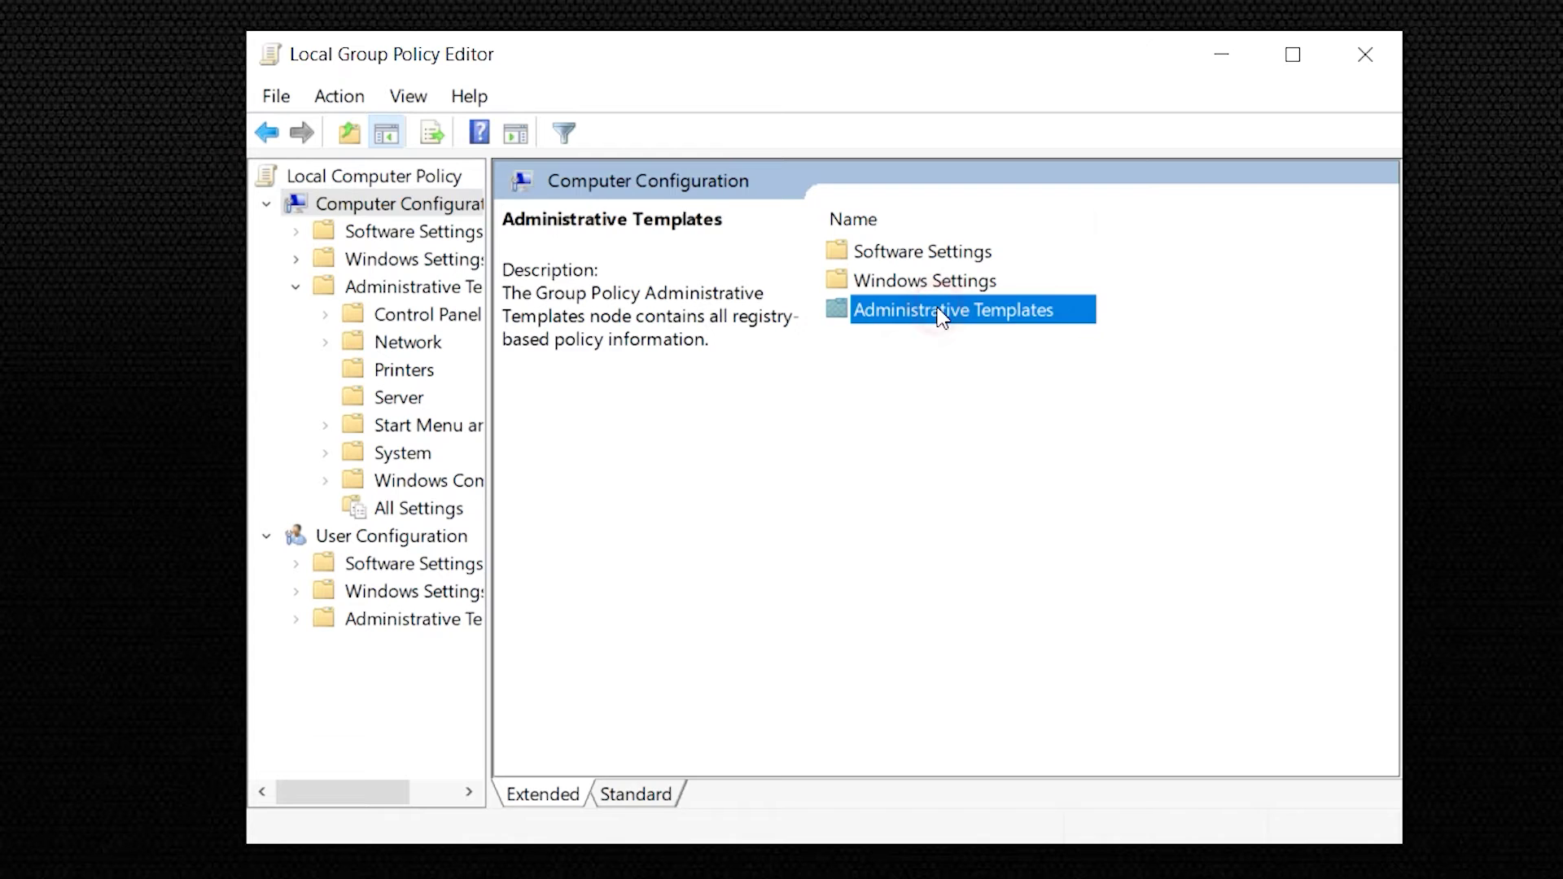
double_click(957, 426)
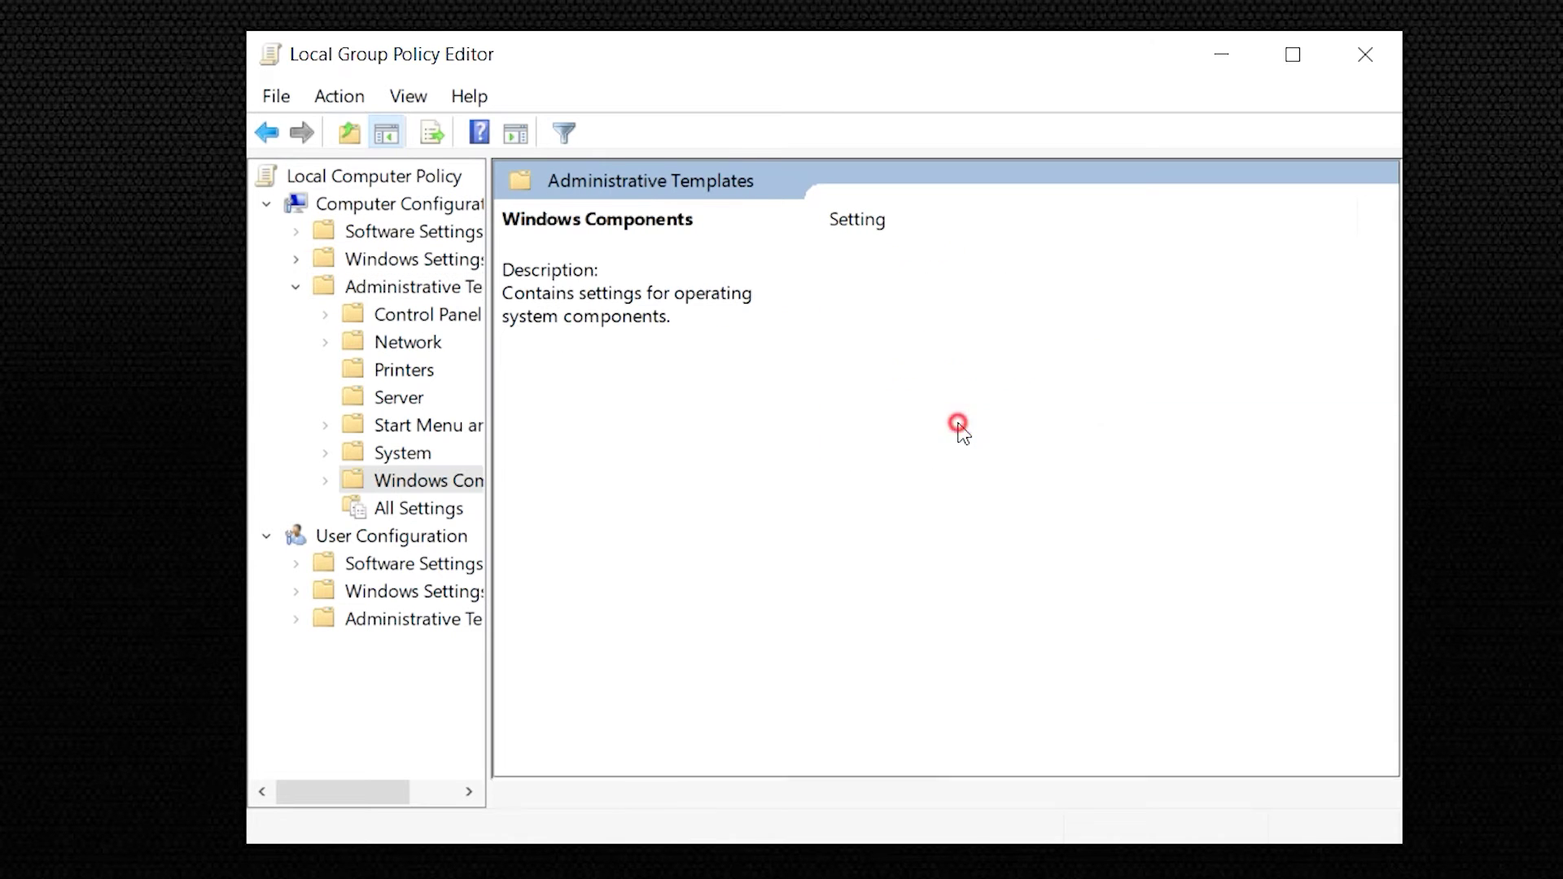
scroll(961, 439, down, 10)
click(946, 691)
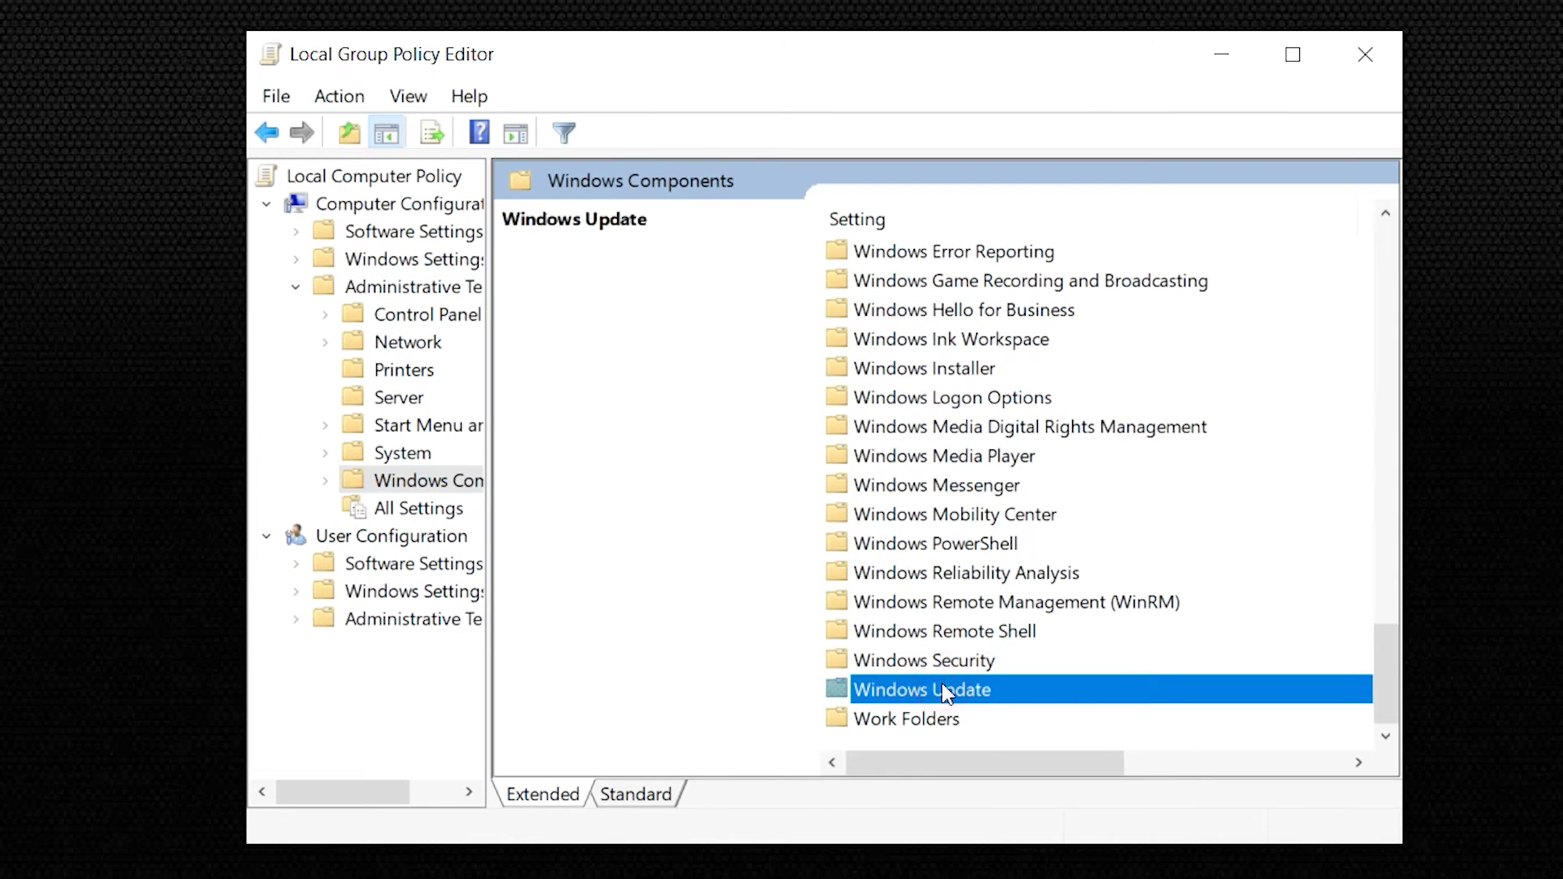
double_click(930, 699)
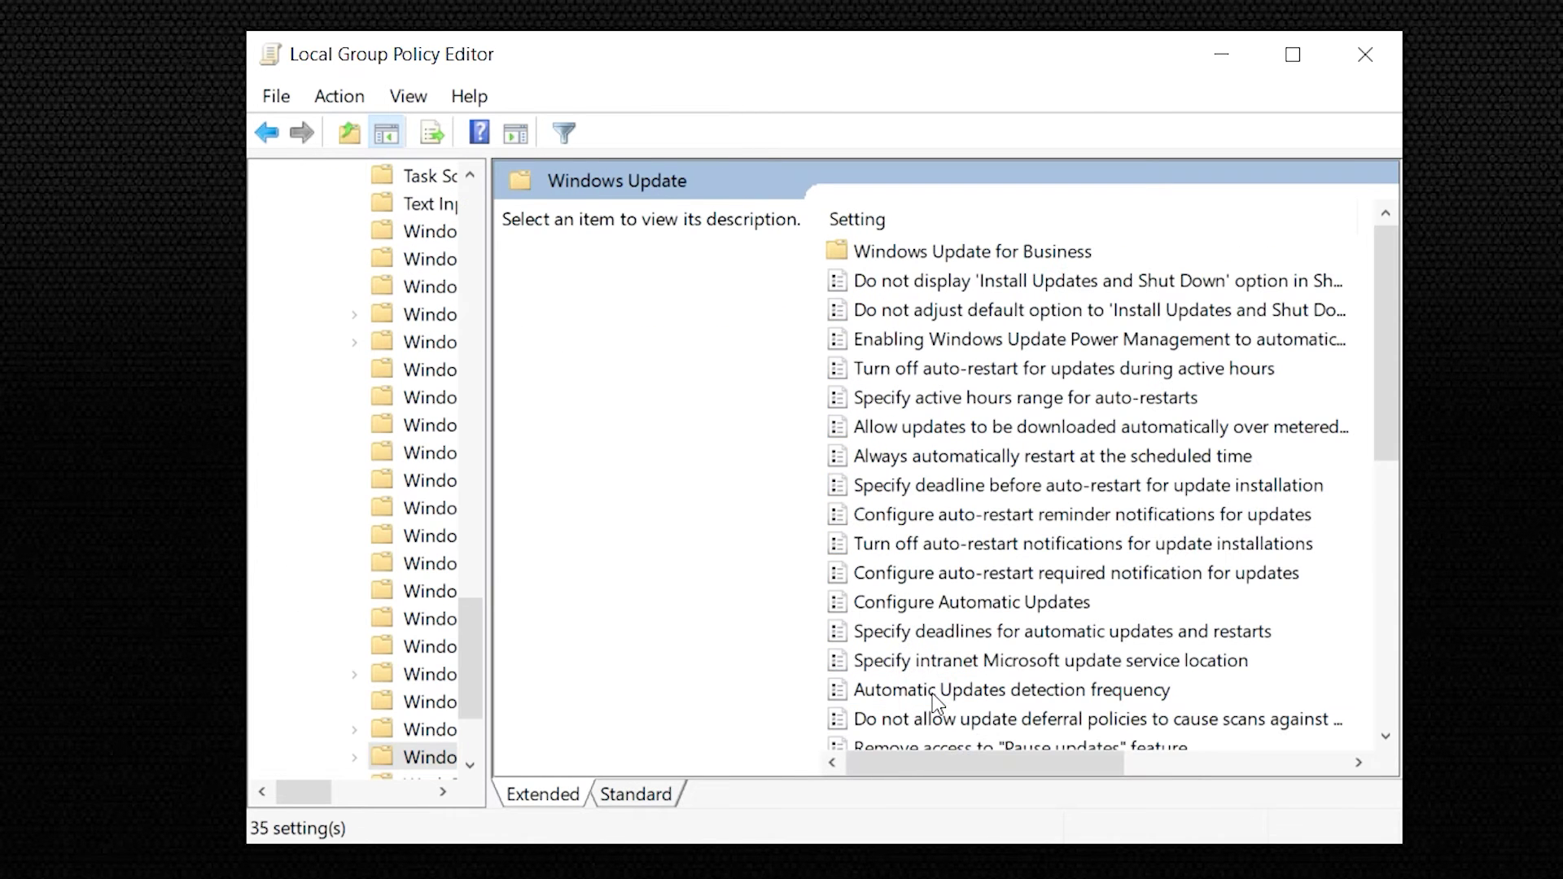
click(980, 608)
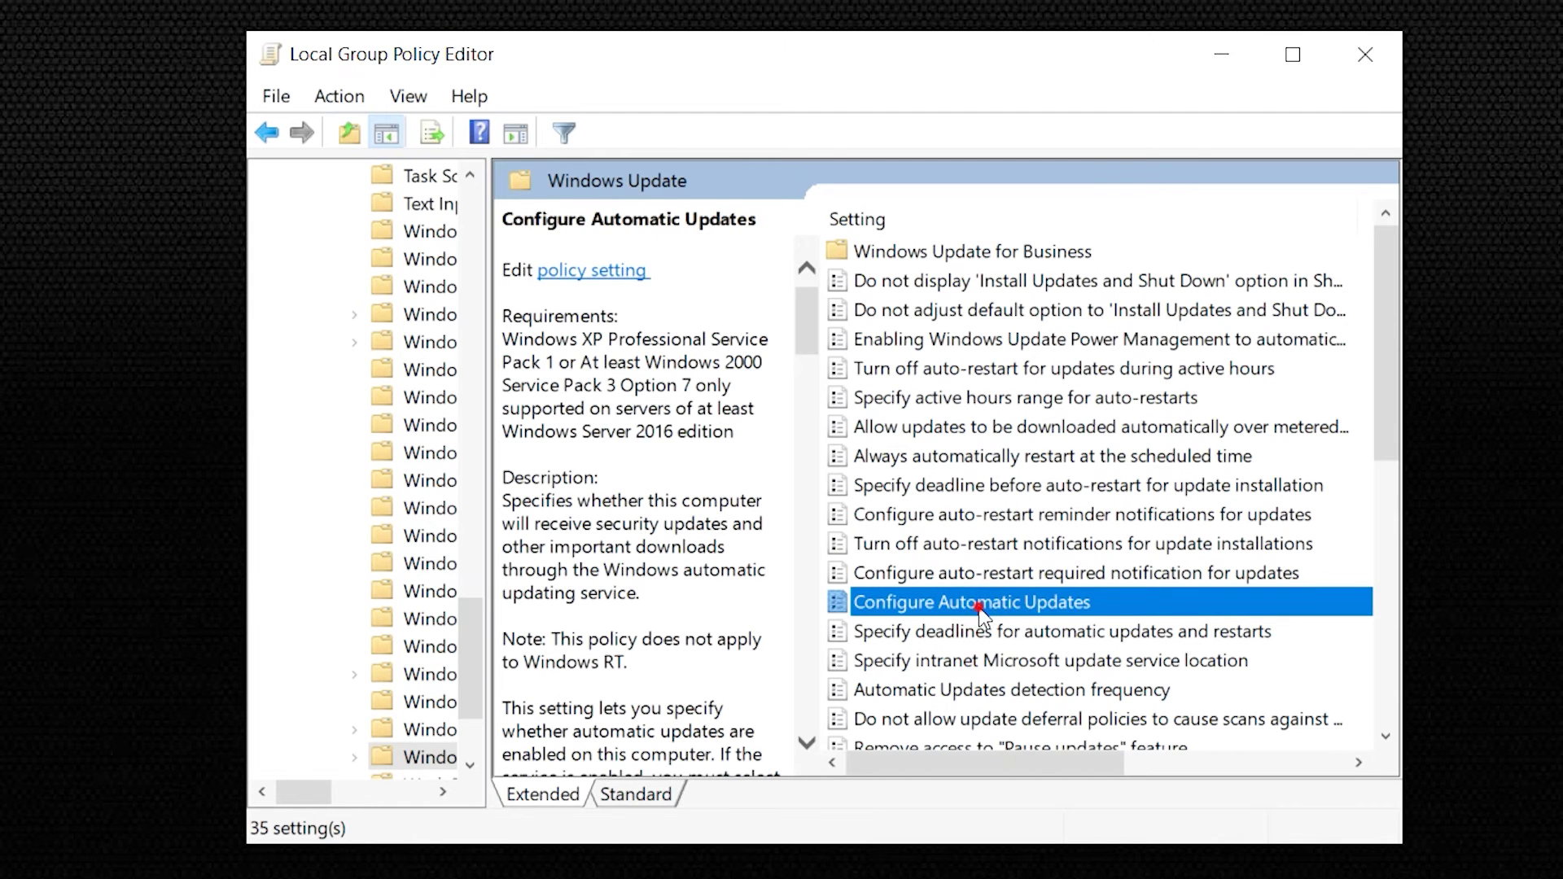
double_click(981, 608)
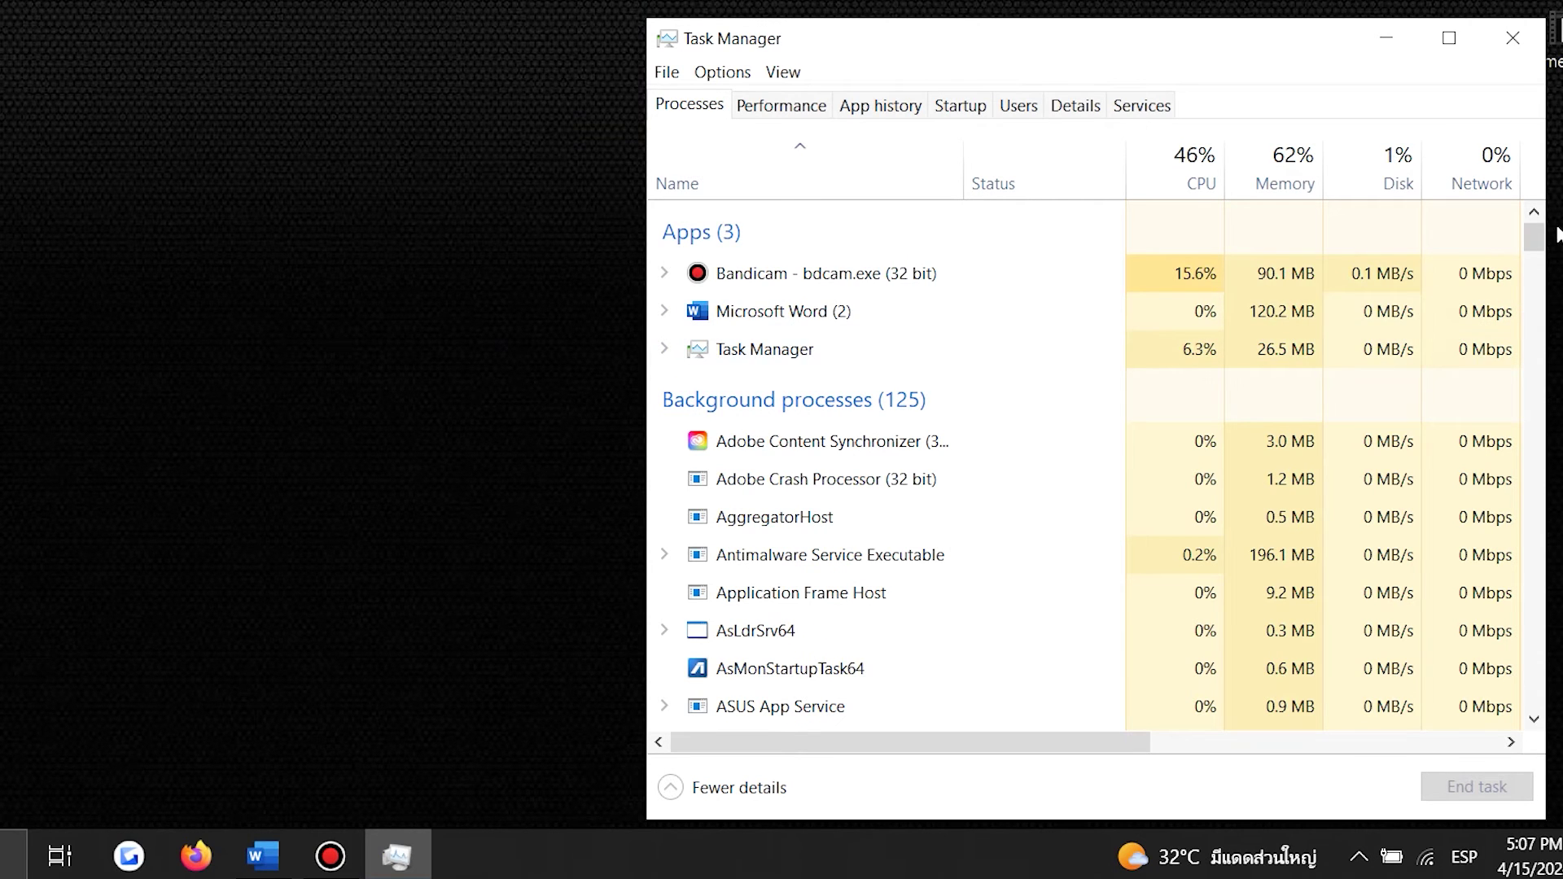
drag(1540, 235, 1534, 685)
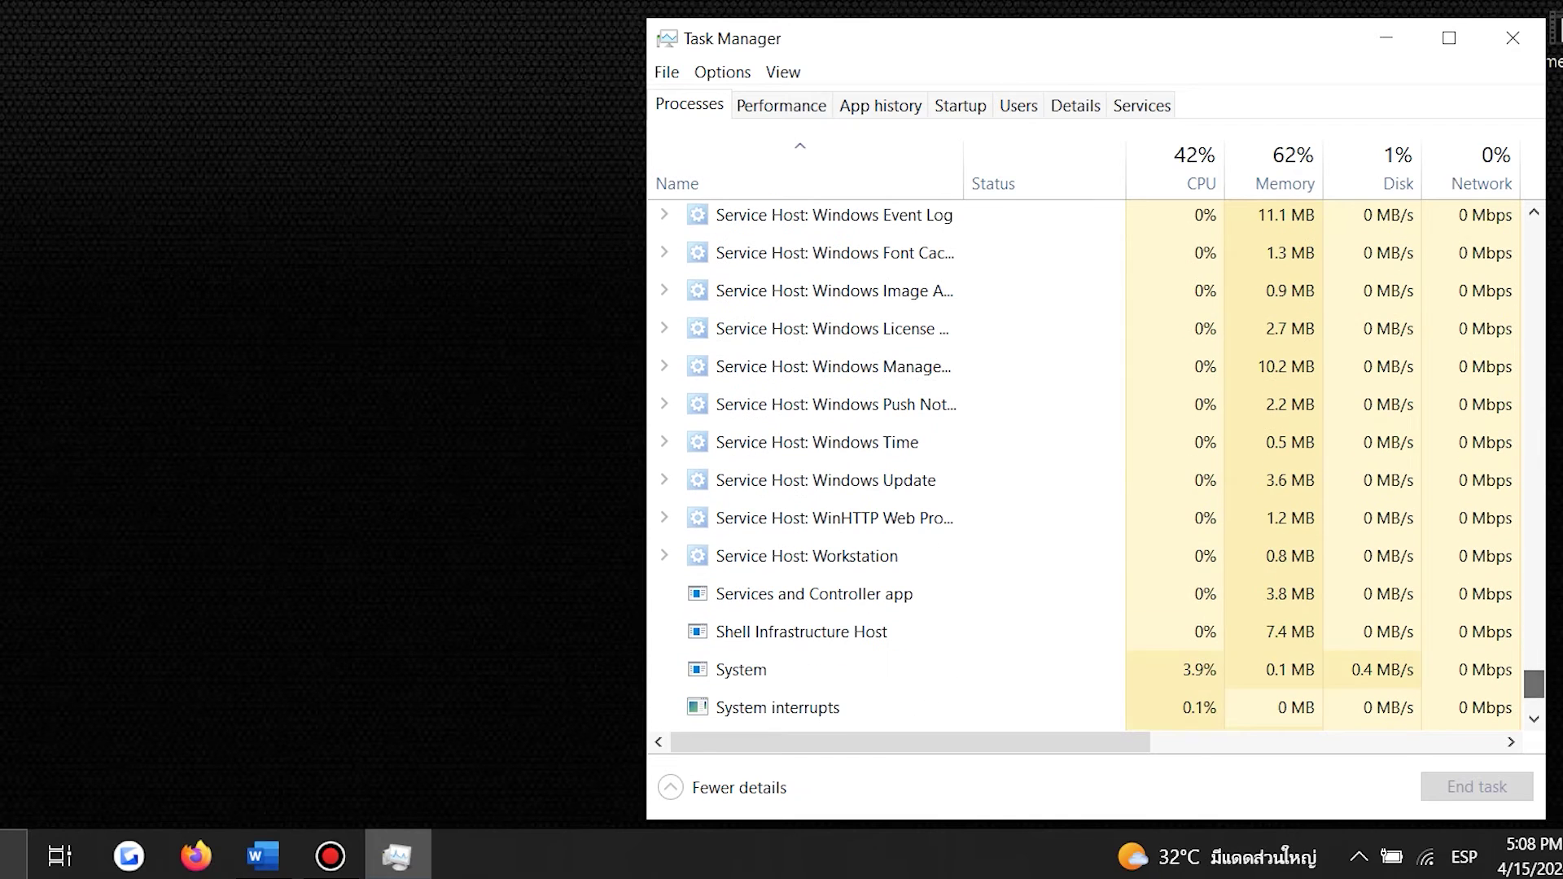
Bring up the actions menu for Service Host: Windows Update in Task Manager
right_click(959, 489)
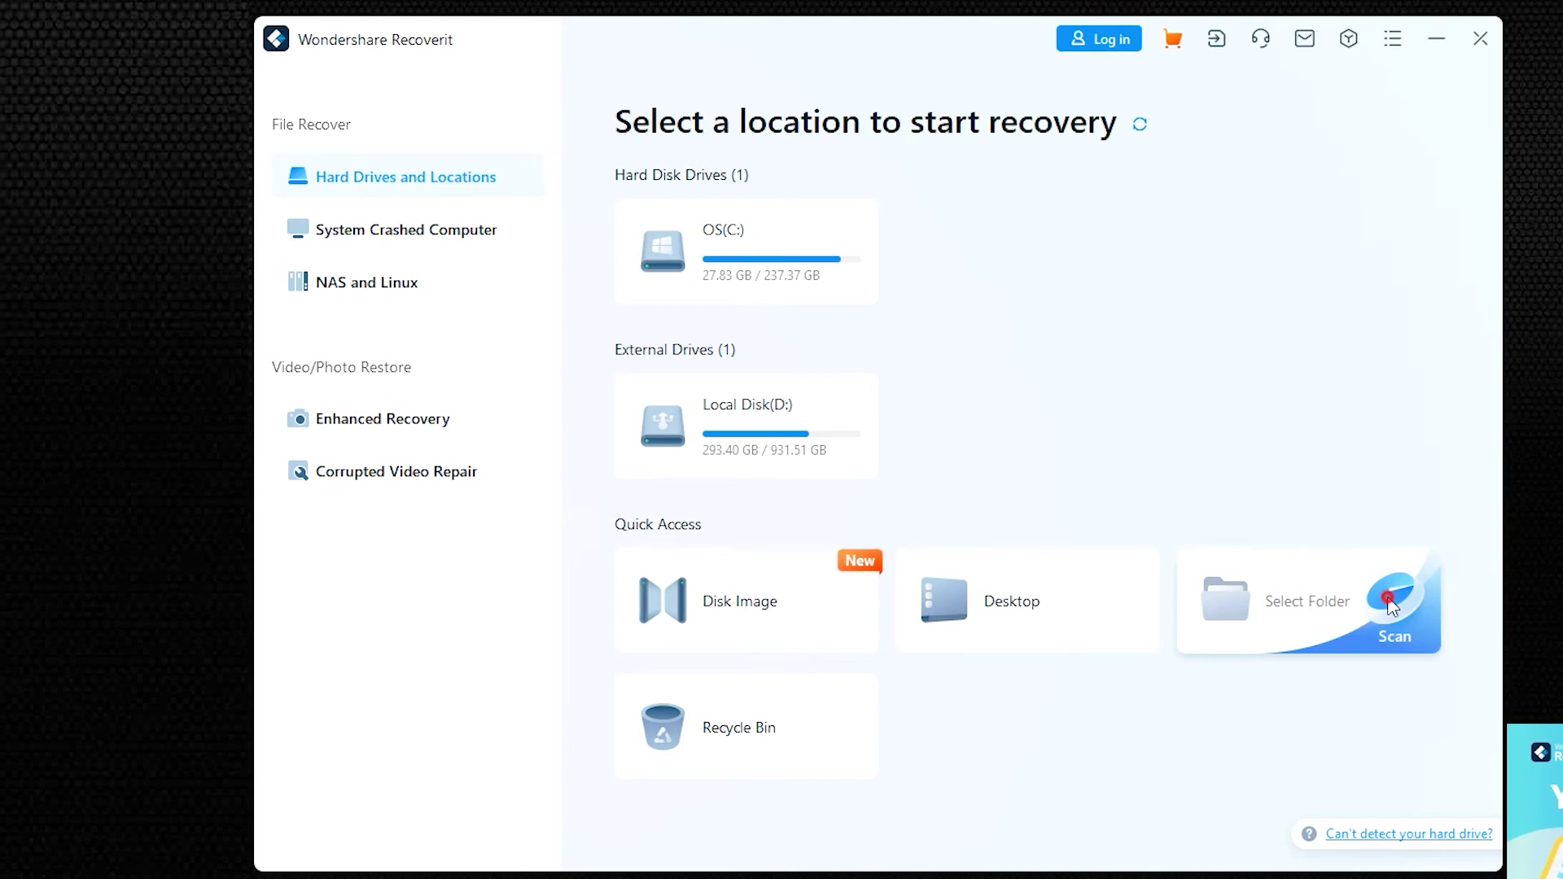
Scan the My Documents folder in Recoverit and dismiss the completion message
click(1386, 603)
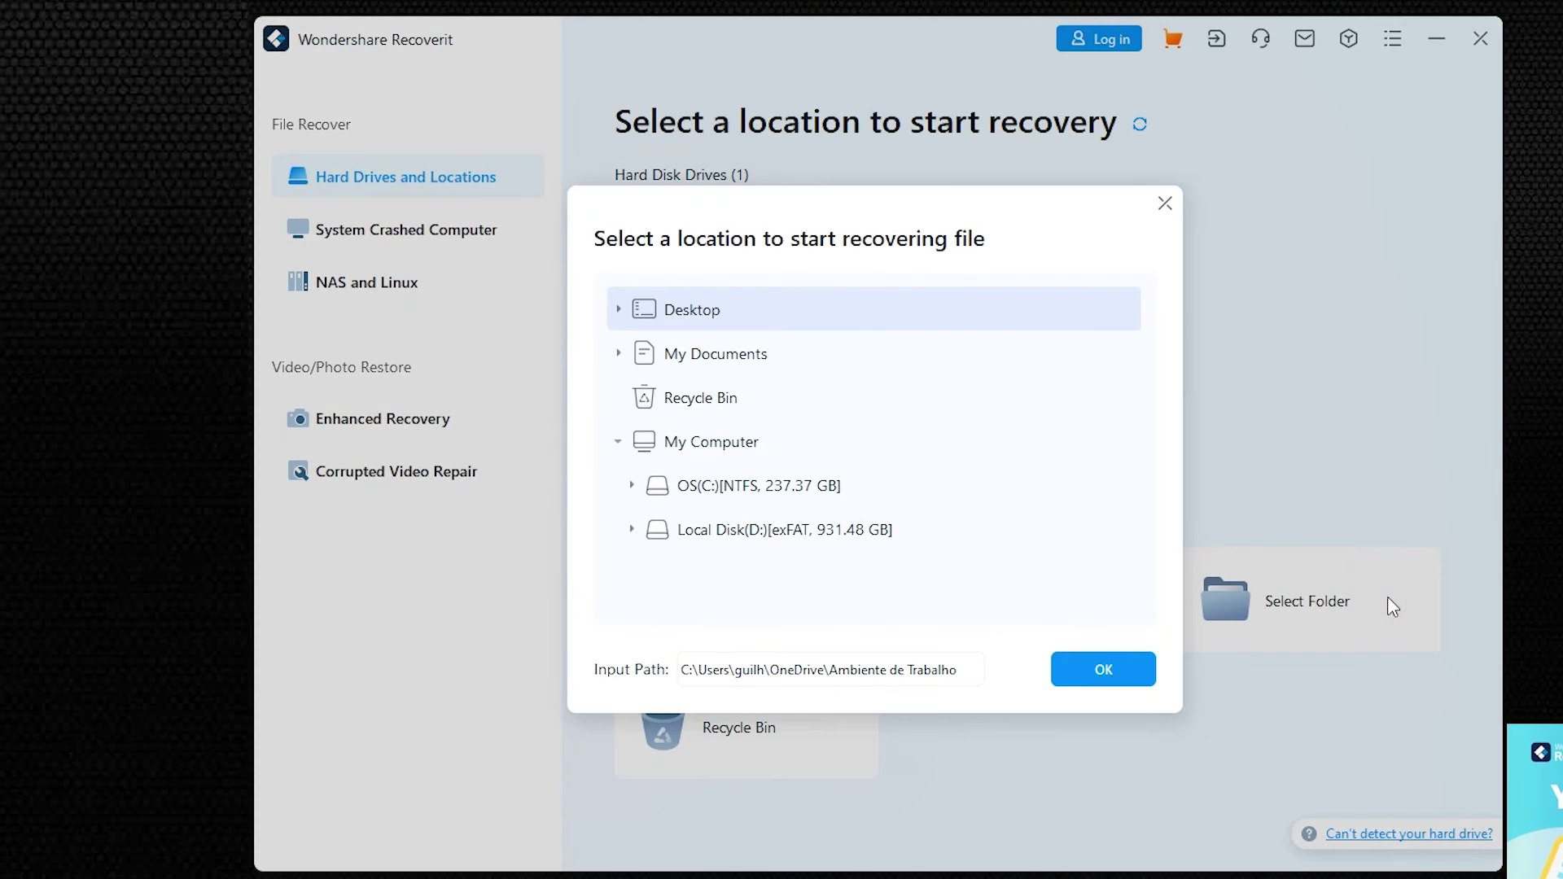
click(881, 352)
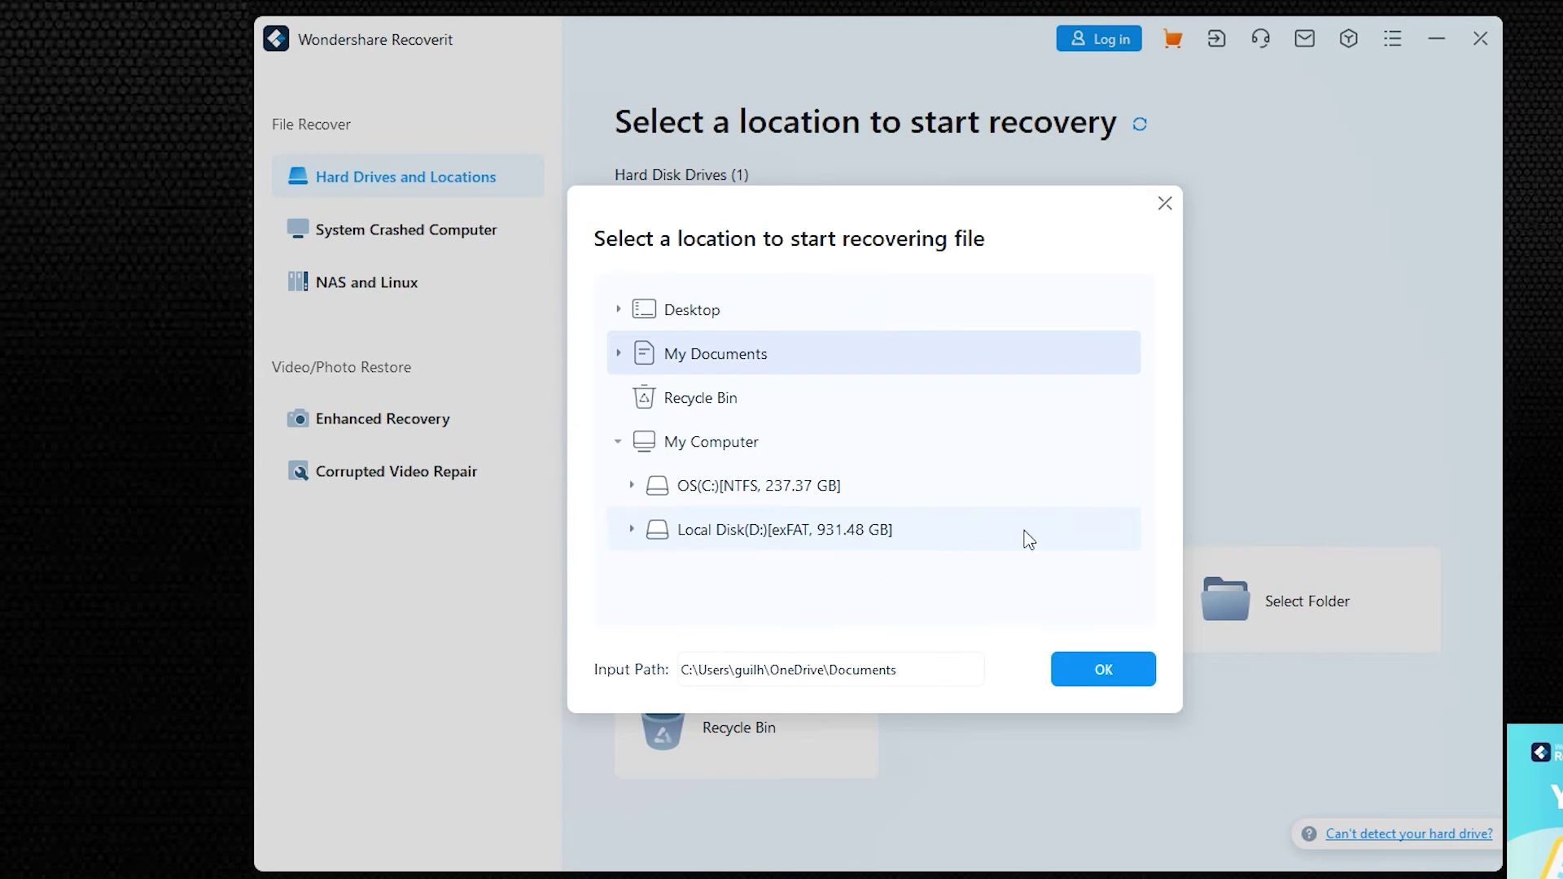
click(1107, 675)
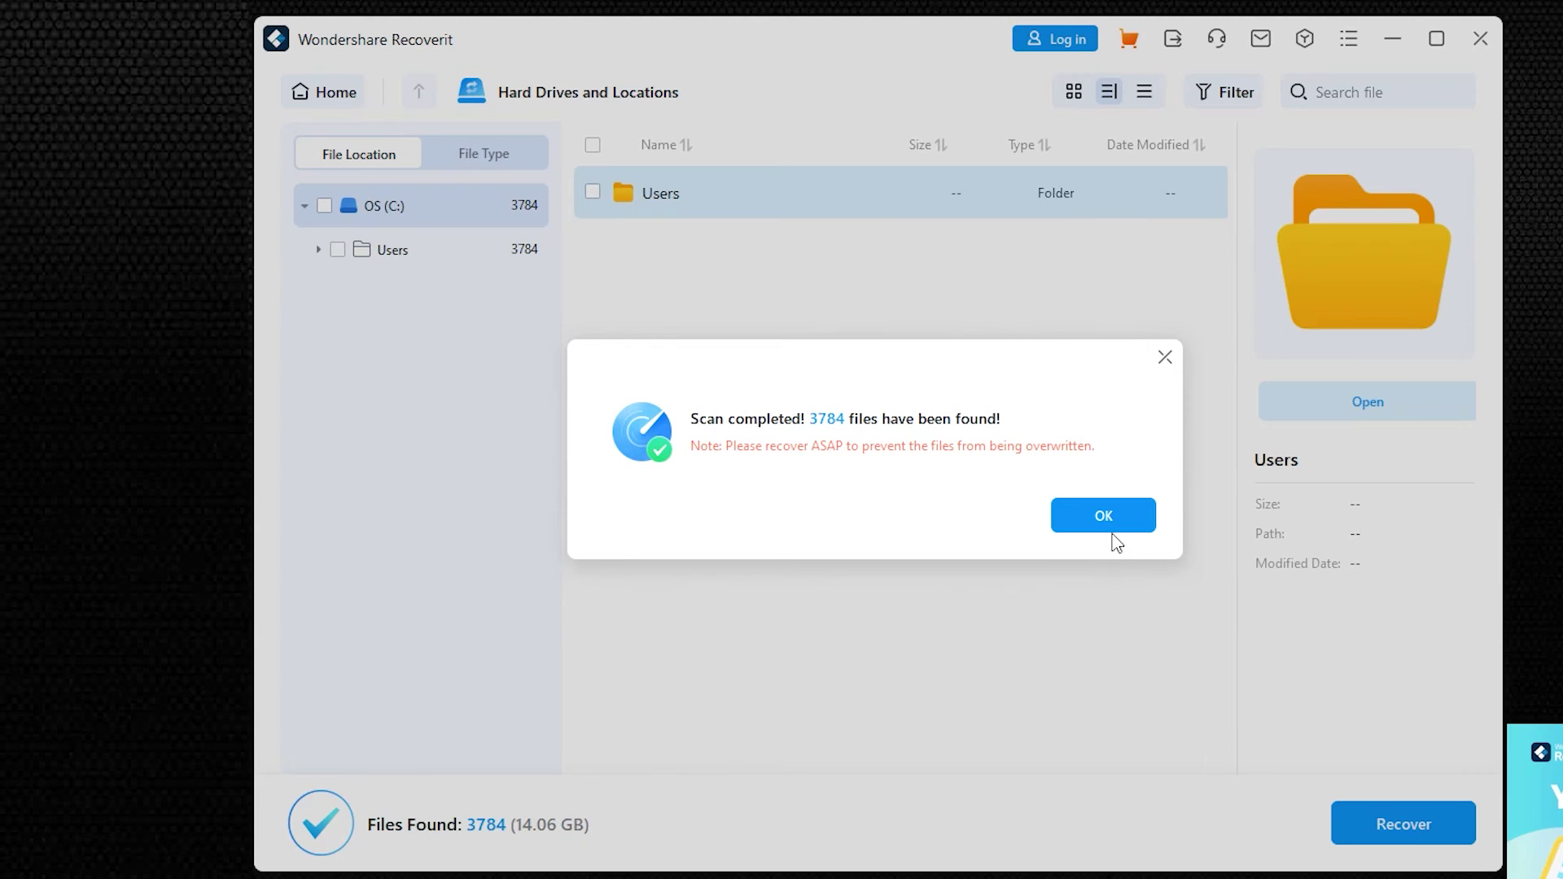
click(1104, 515)
Browse the results through Users and OneDrive to Gravações de som and select Gravação.m4a
double_click(898, 202)
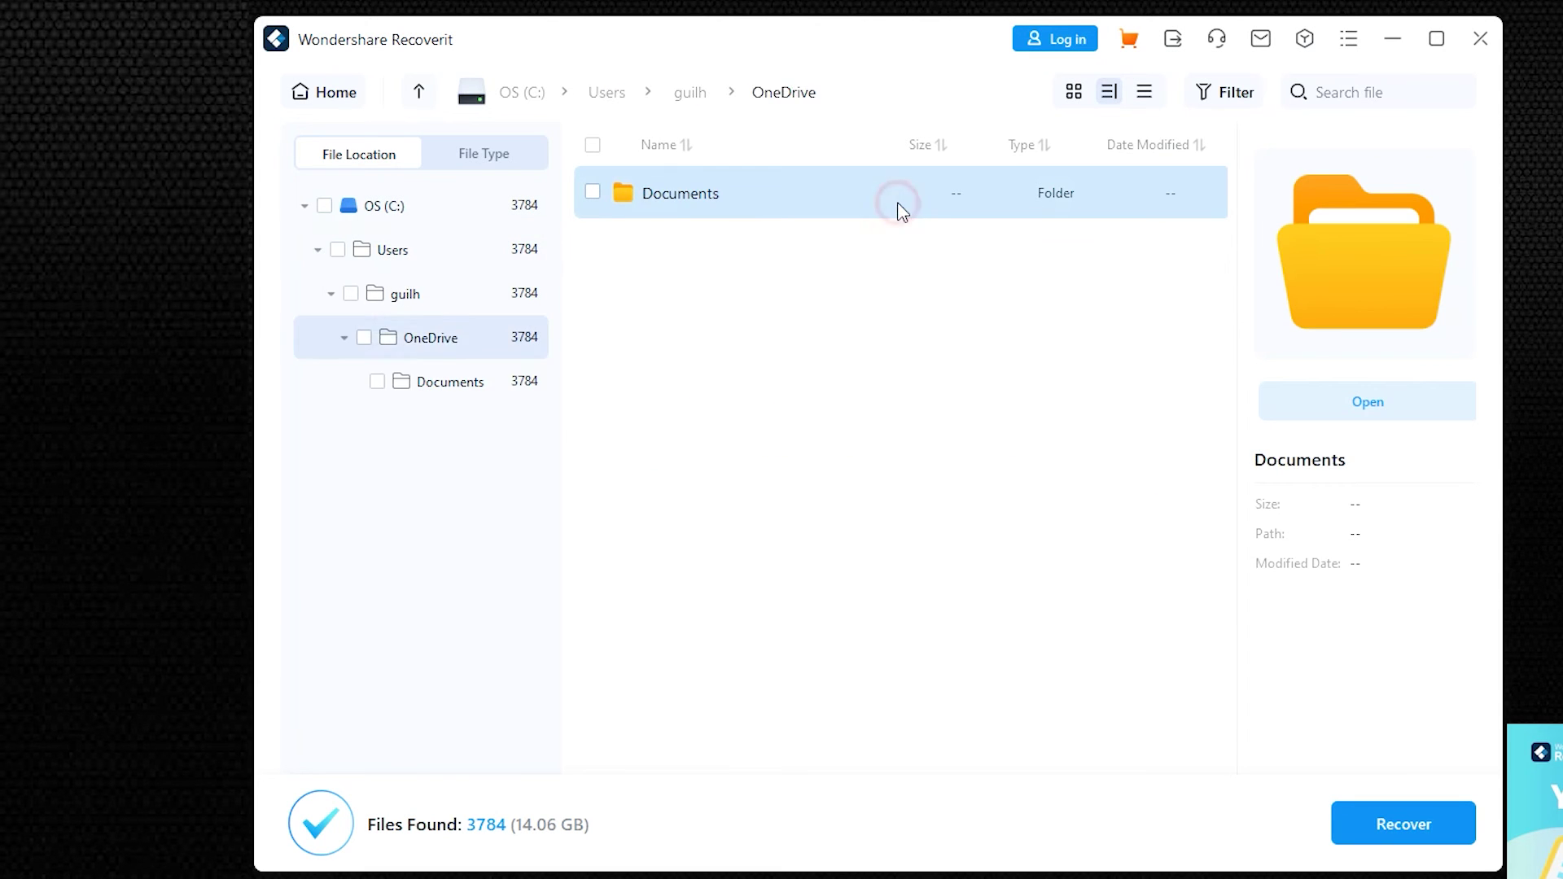
double_click(897, 202)
double_click(855, 359)
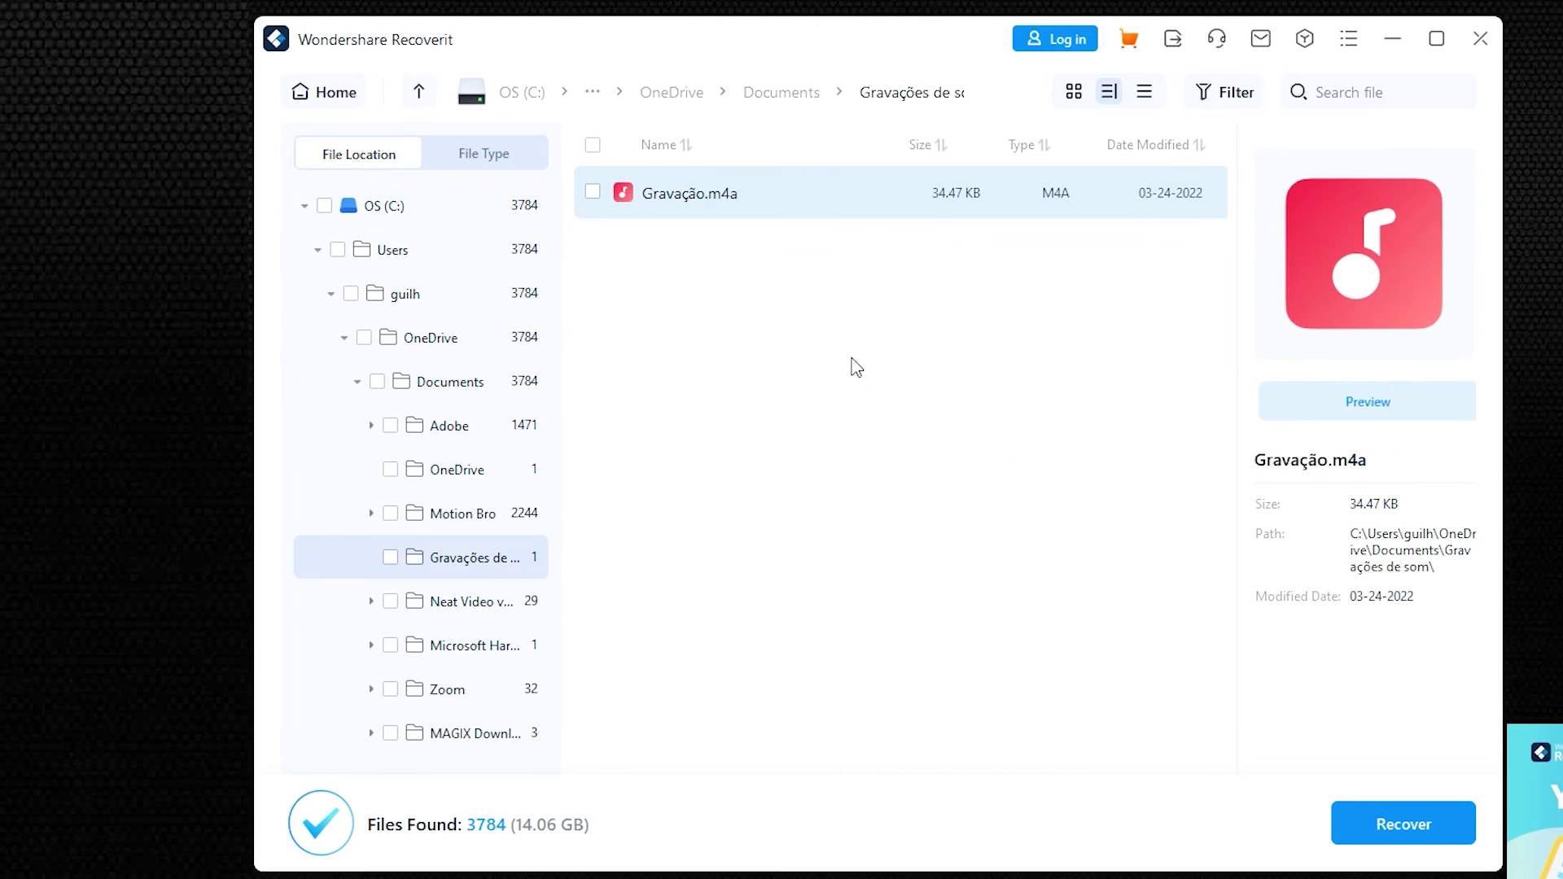
click(860, 217)
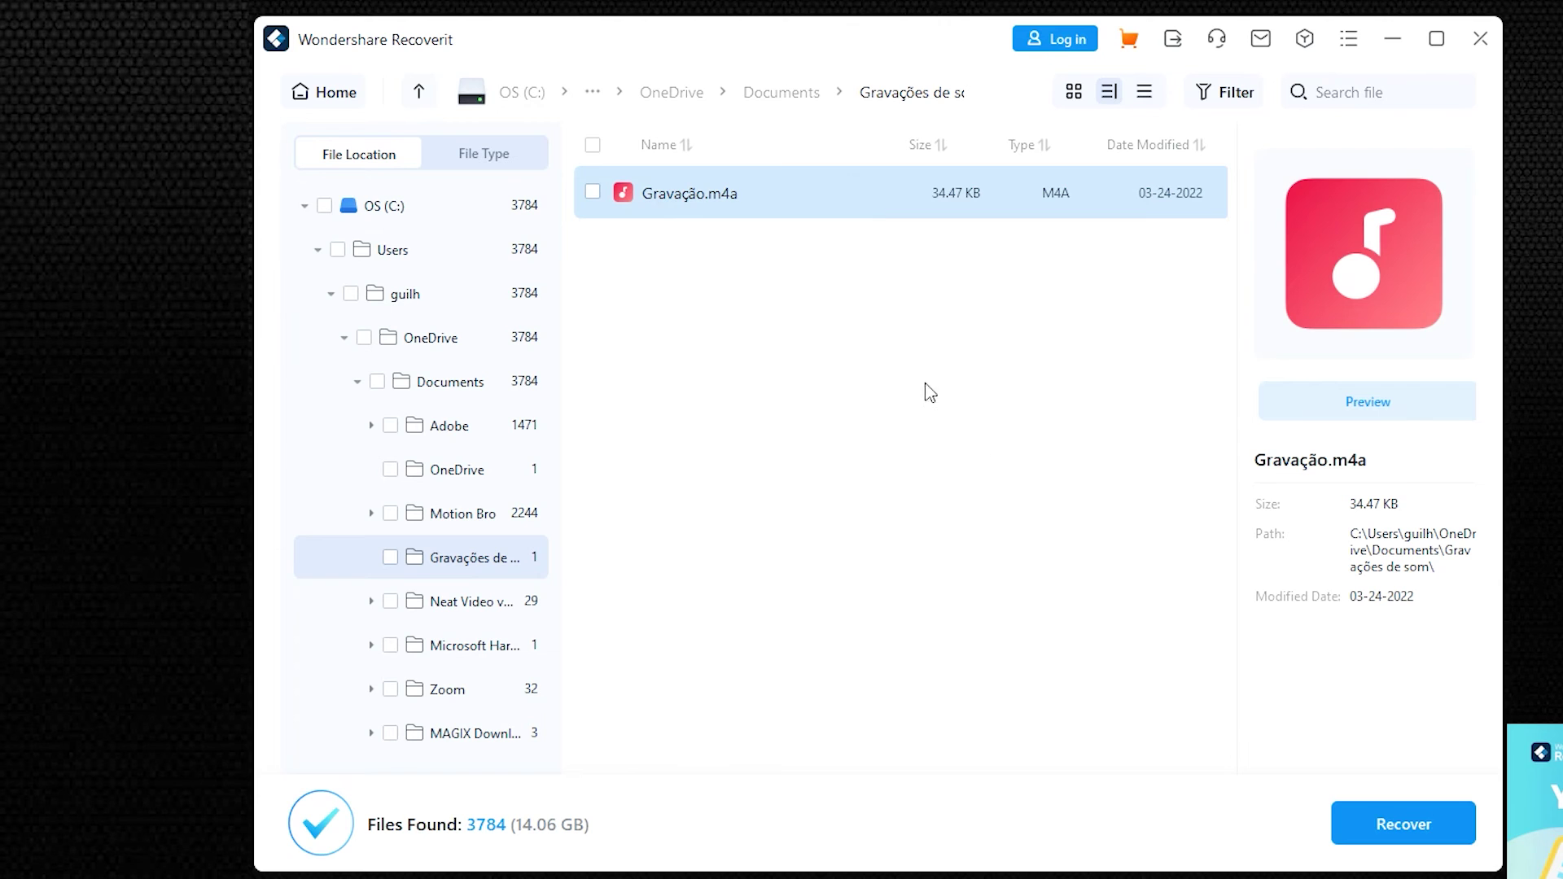